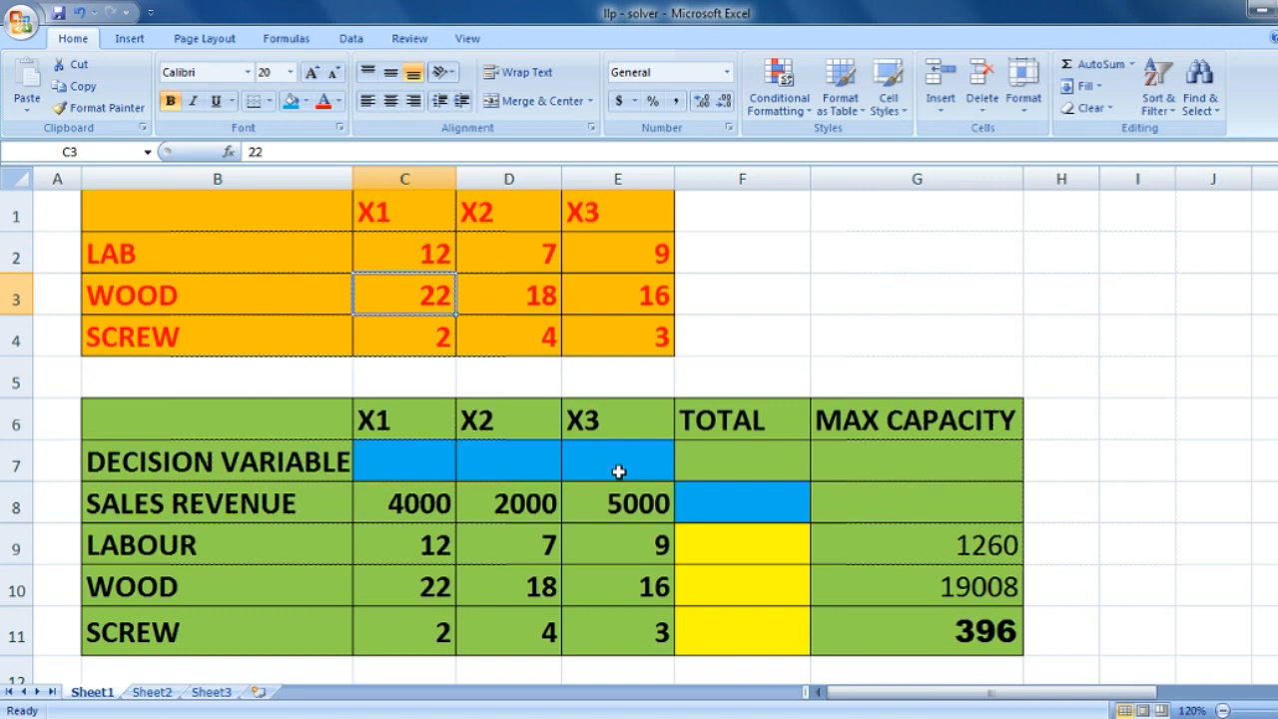
- Examine the X1, X2 and X3 product headers and the first resource row of the orange table
{"action": "left_click", "coordinate": [397, 211]}
{"action": "left_click", "coordinate": [509, 214]}
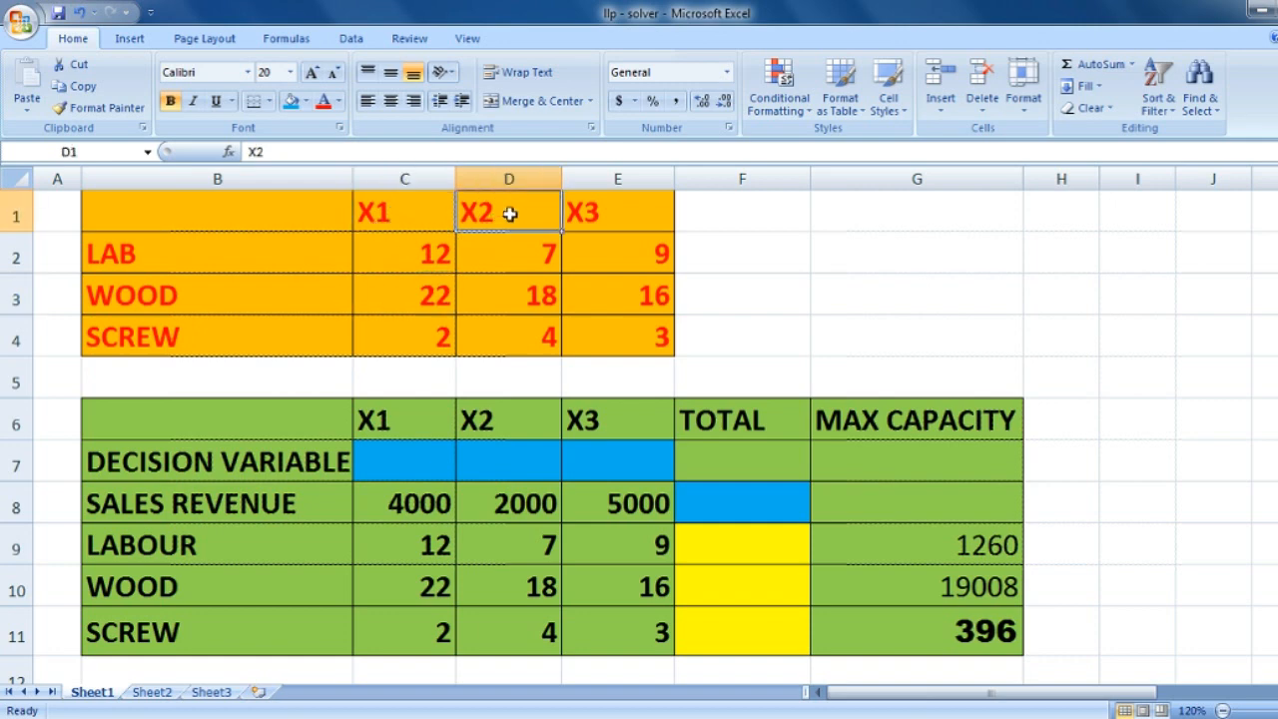
{"action": "left_click", "coordinate": [602, 224]}
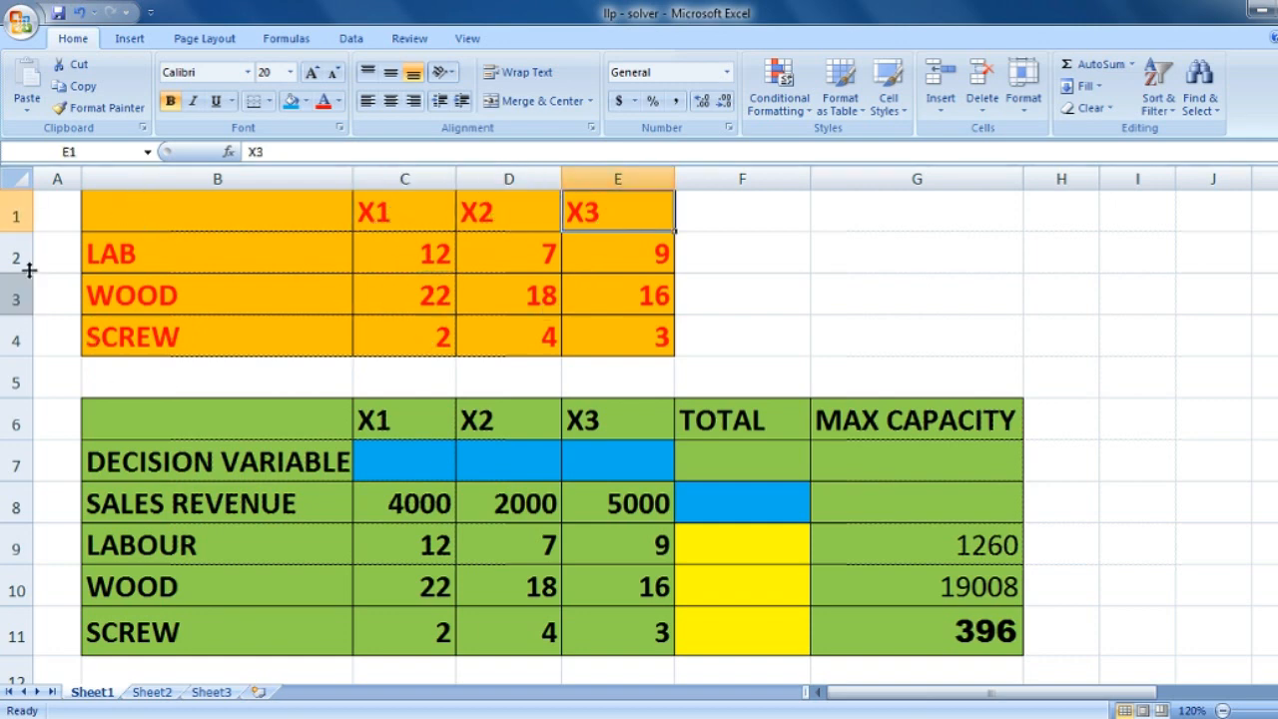
{"action": "left_click", "coordinate": [306, 262]}
{"action": "left_click", "coordinate": [414, 264]}
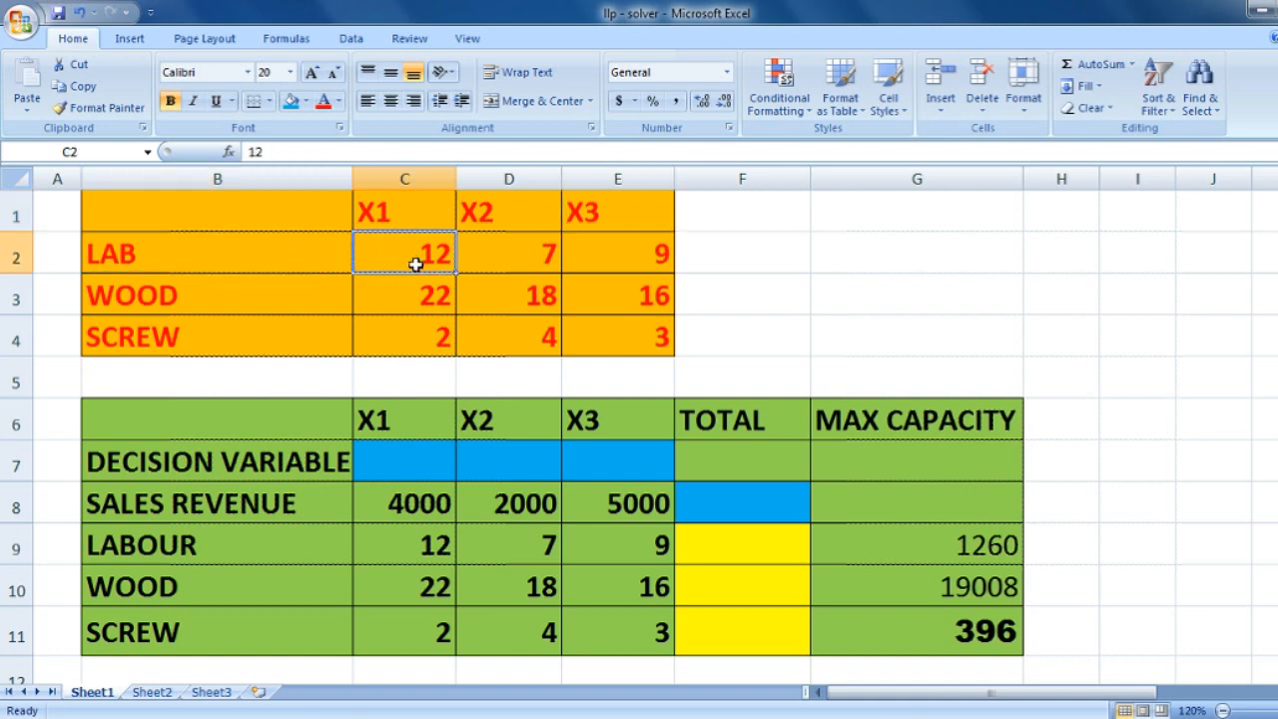
- Complete the row label in cell B2 of the orange table so it reads LABOUR
{"action": "left_click", "coordinate": [241, 261]}
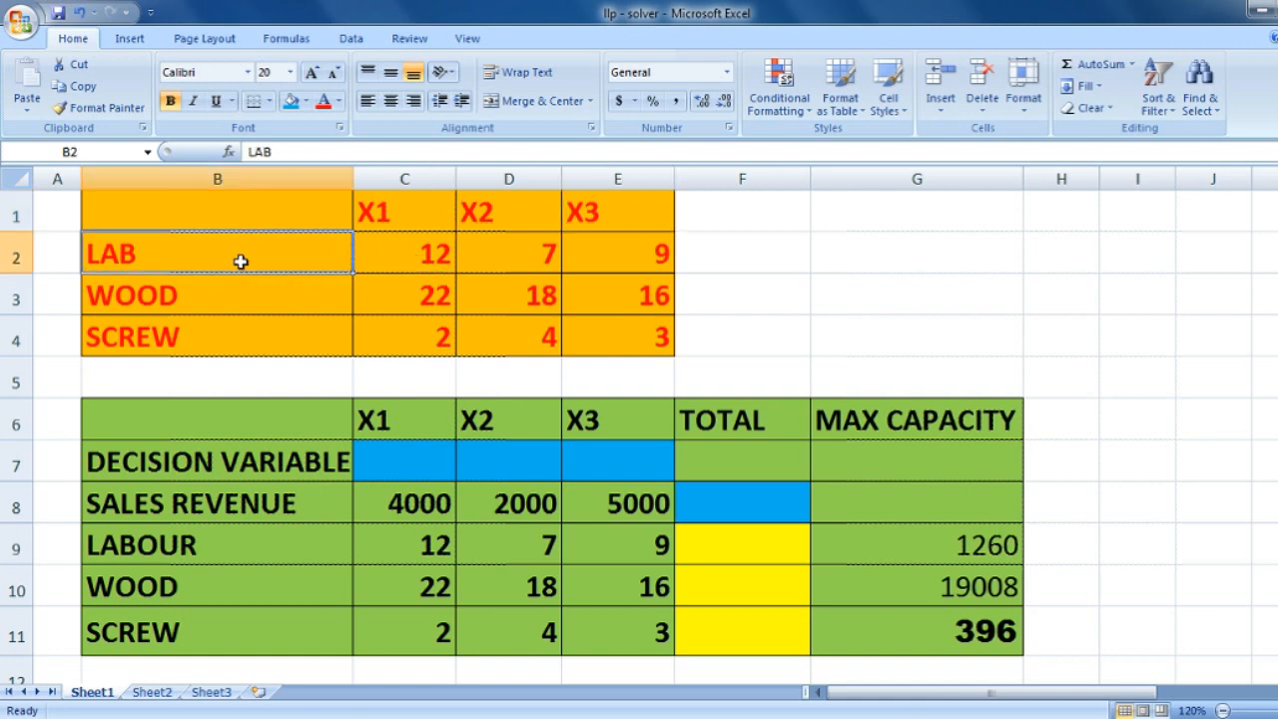
{"action": "double_click", "coordinate": [241, 261]}
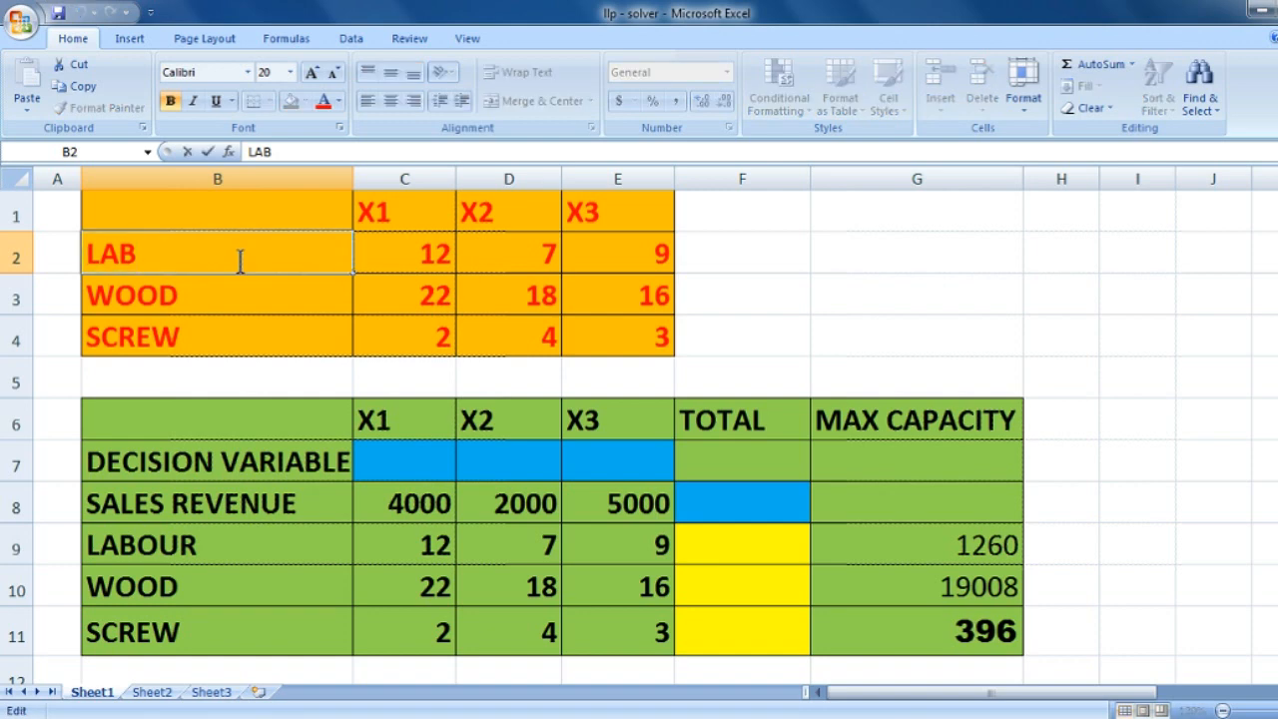
{"action": "type", "text": "OUR"}
{"action": "left_click", "coordinate": [541, 261]}
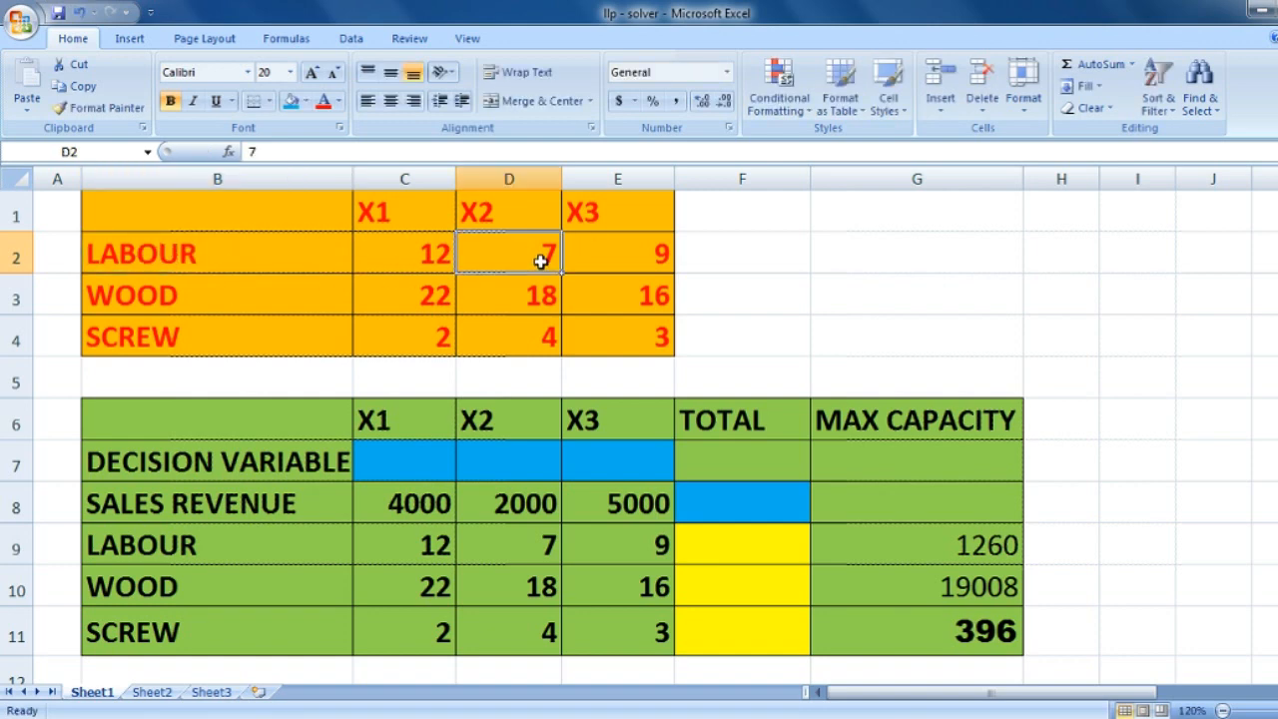
- Examine the labour, wood and screw requirements for each product in the orange table
{"action": "left_click", "coordinate": [604, 256]}
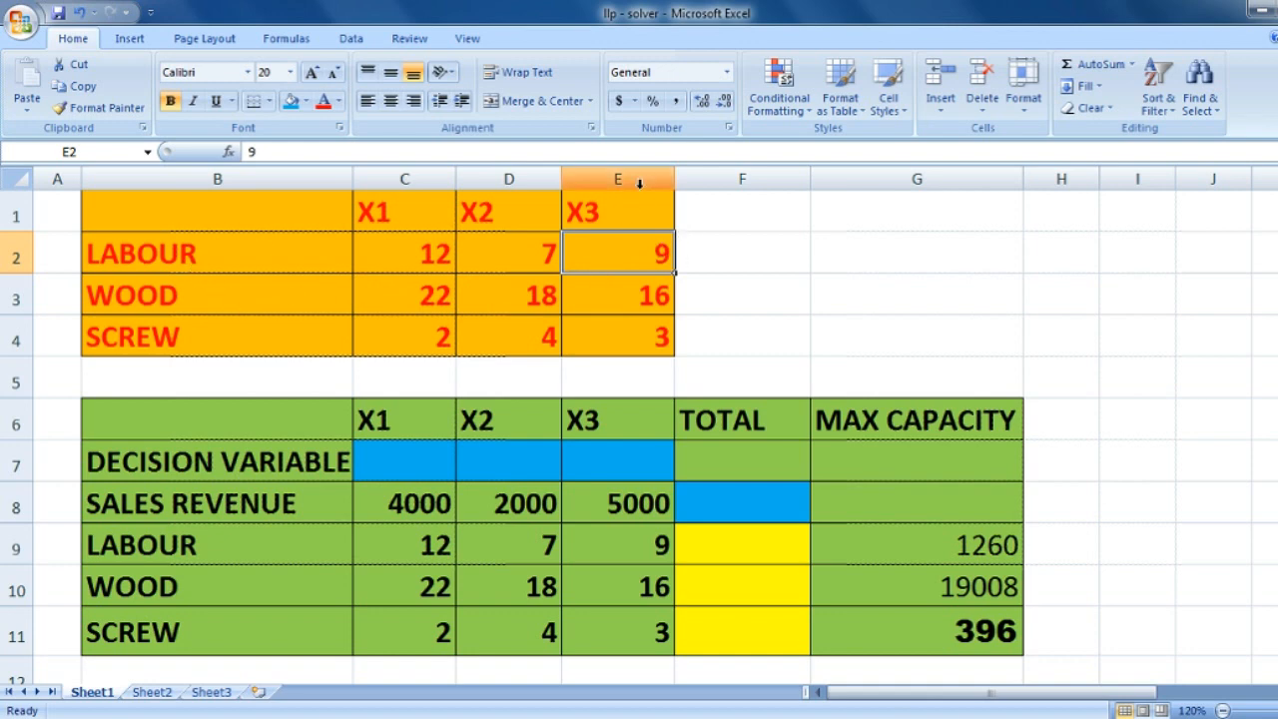
{"action": "left_click", "coordinate": [414, 295]}
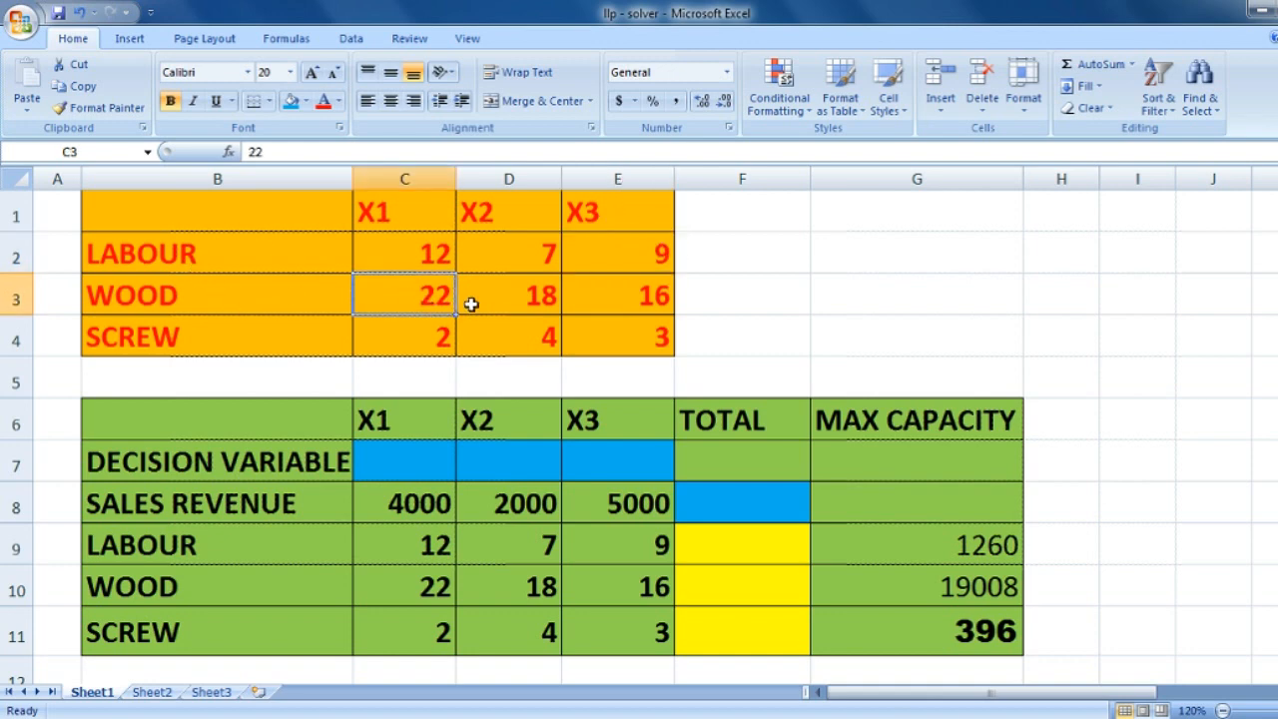
{"action": "left_click", "coordinate": [544, 305]}
{"action": "left_click", "coordinate": [640, 306]}
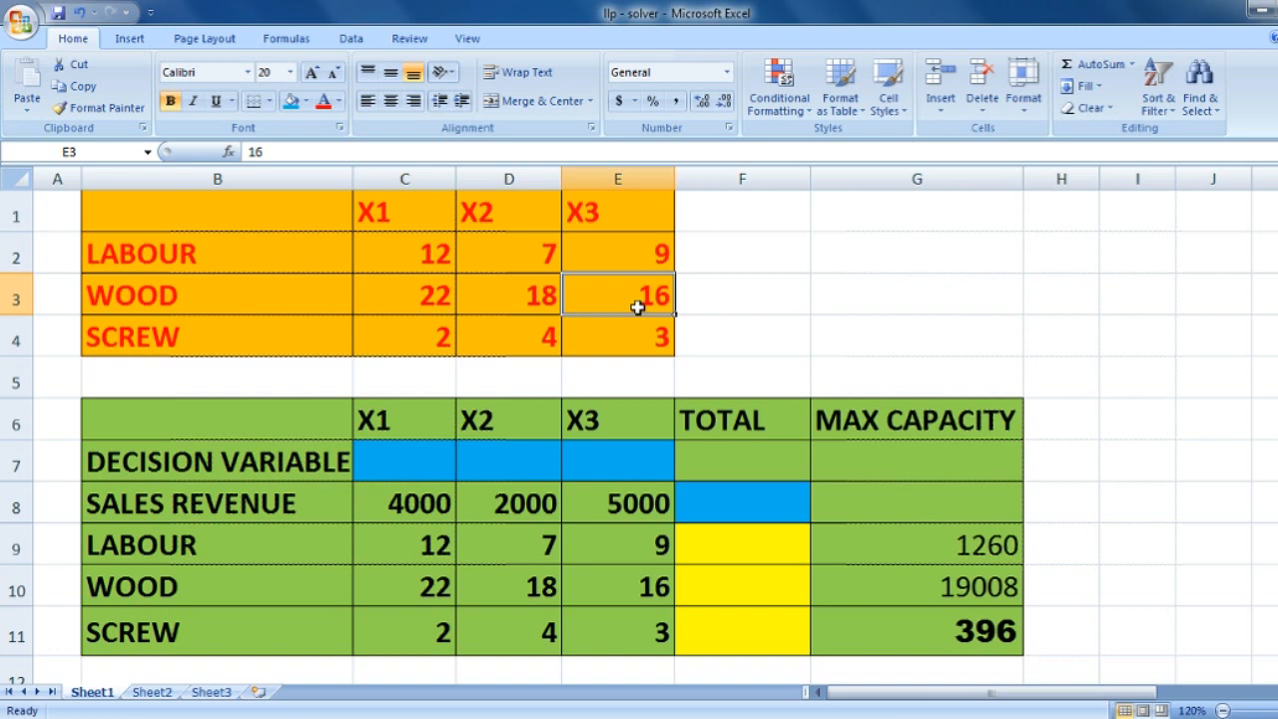
{"action": "left_click", "coordinate": [410, 347]}
{"action": "left_click", "coordinate": [522, 330]}
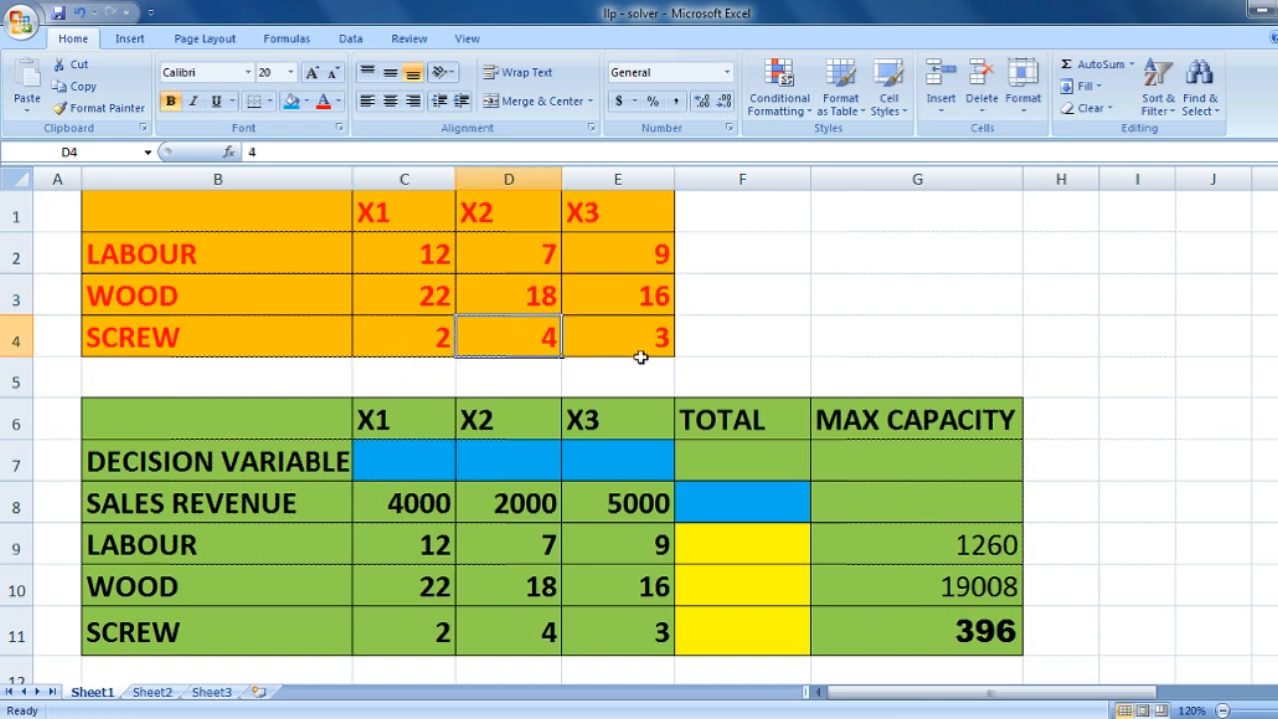
{"action": "left_click", "coordinate": [640, 361]}
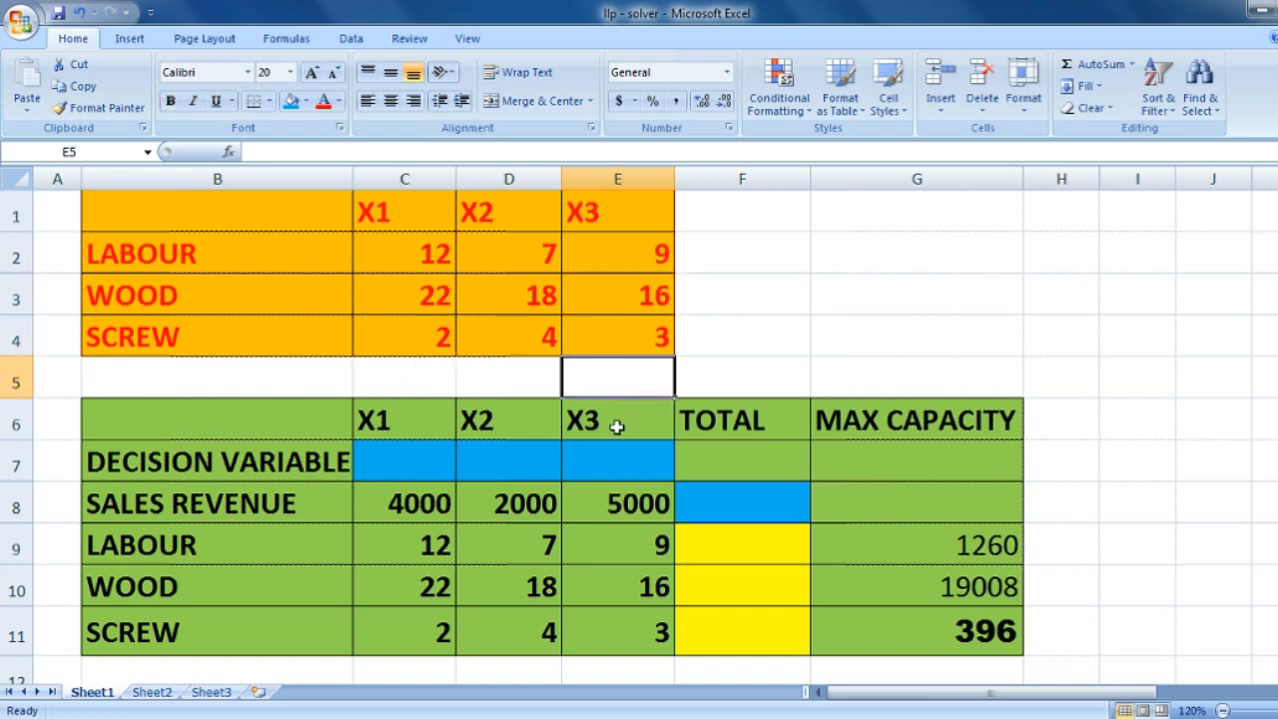
- Examine the green model table and its decision variable cells C7:E7 for X1, X2 and X3
{"action": "left_click_drag", "start_coordinate": [270, 422], "coordinate": [939, 635]}
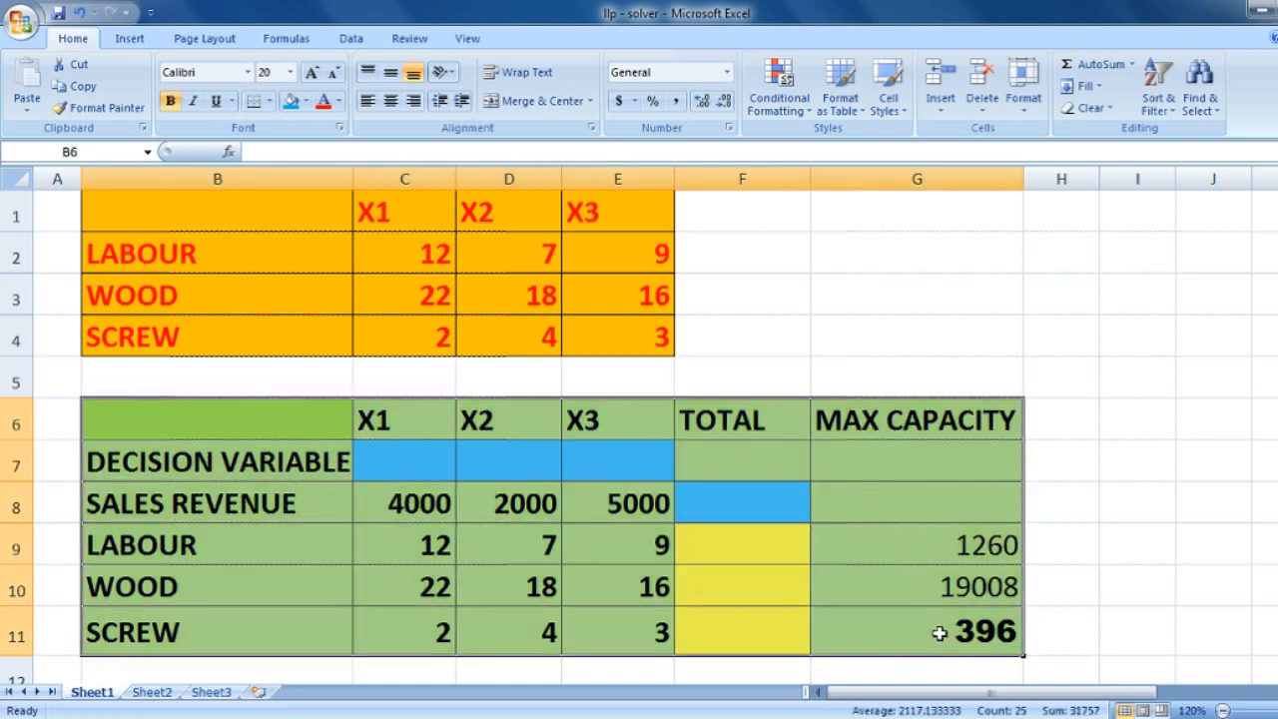
{"action": "left_click", "coordinate": [232, 472]}
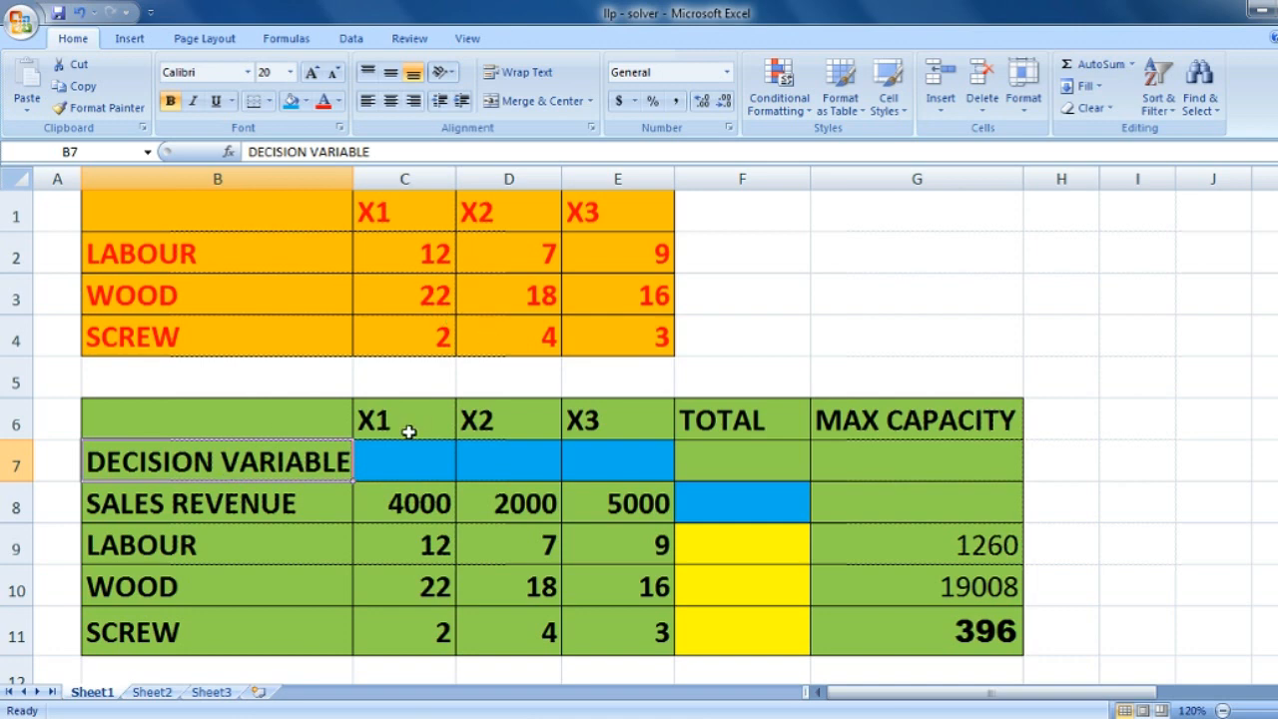
{"action": "left_click", "coordinate": [436, 457]}
{"action": "left_click", "coordinate": [469, 456]}
{"action": "left_click", "coordinate": [611, 459]}
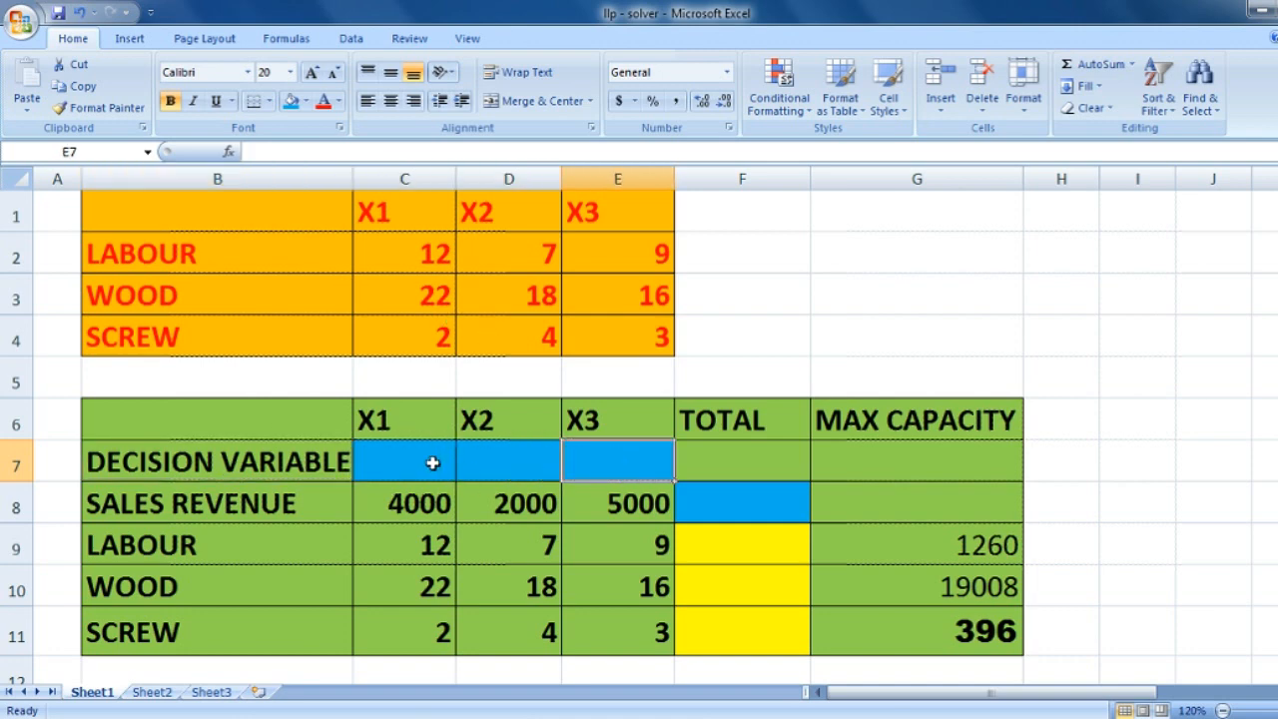
{"action": "left_click_drag", "start_coordinate": [432, 463], "coordinate": [581, 474]}
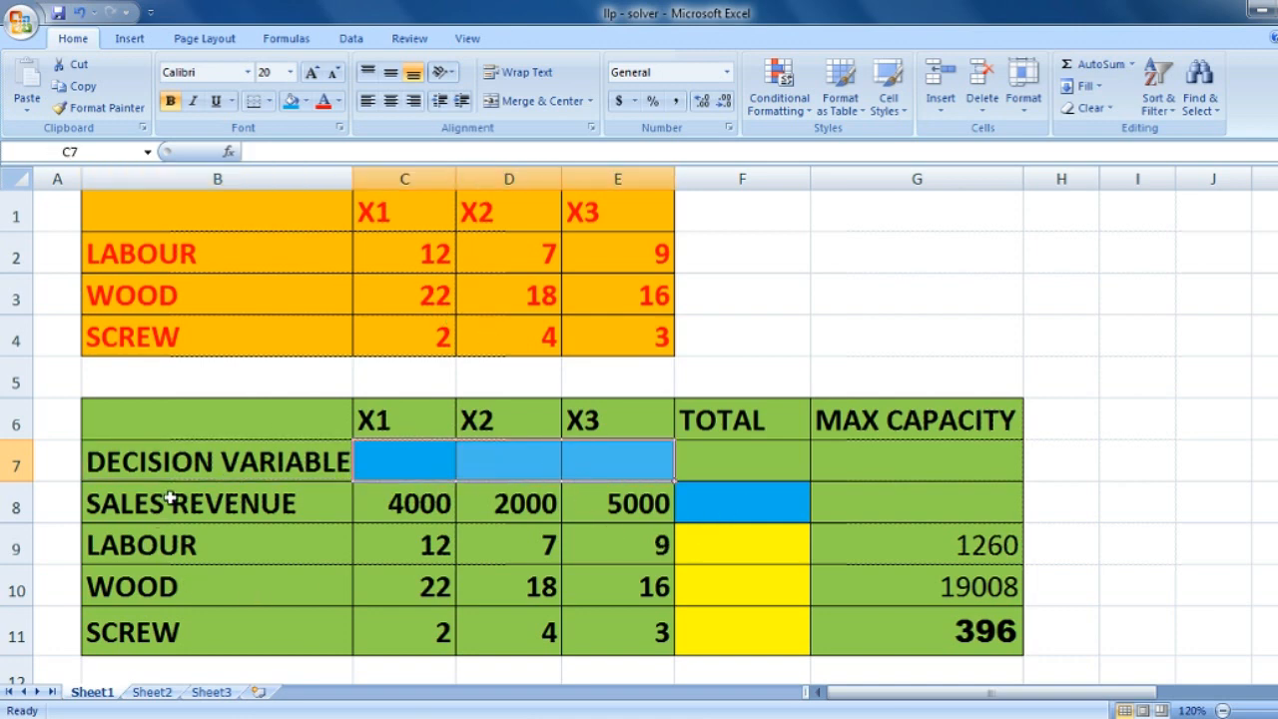
- Review the sales revenue coefficients in row 8 and the empty total cell F8
{"action": "left_click_drag", "start_coordinate": [174, 507], "coordinate": [610, 508]}
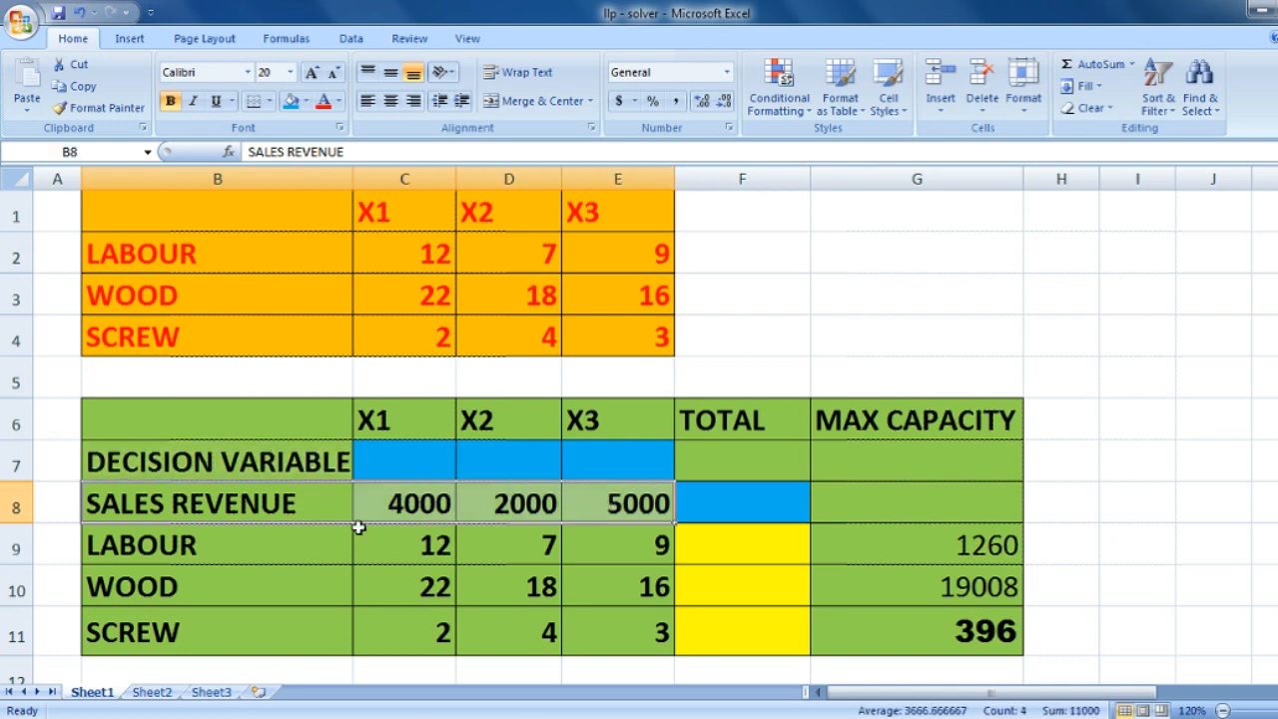
{"action": "left_click", "coordinate": [374, 516]}
{"action": "left_click", "coordinate": [526, 506]}
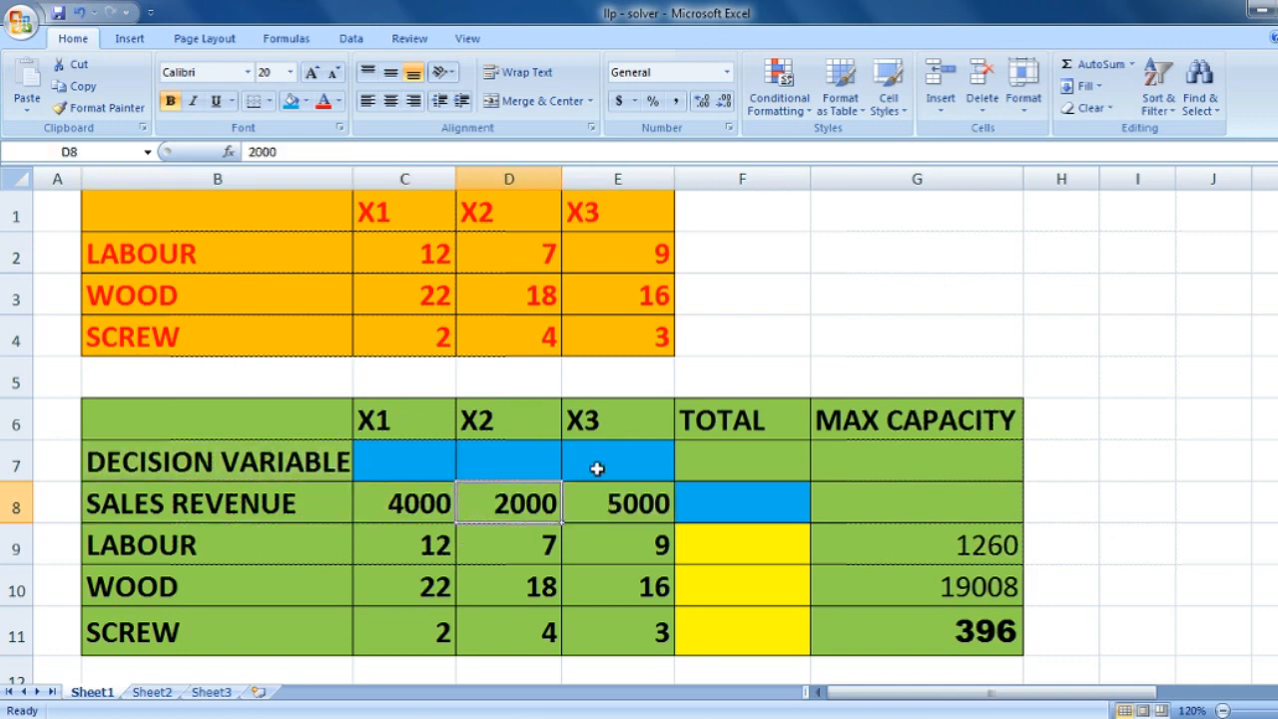
{"action": "left_click", "coordinate": [636, 511]}
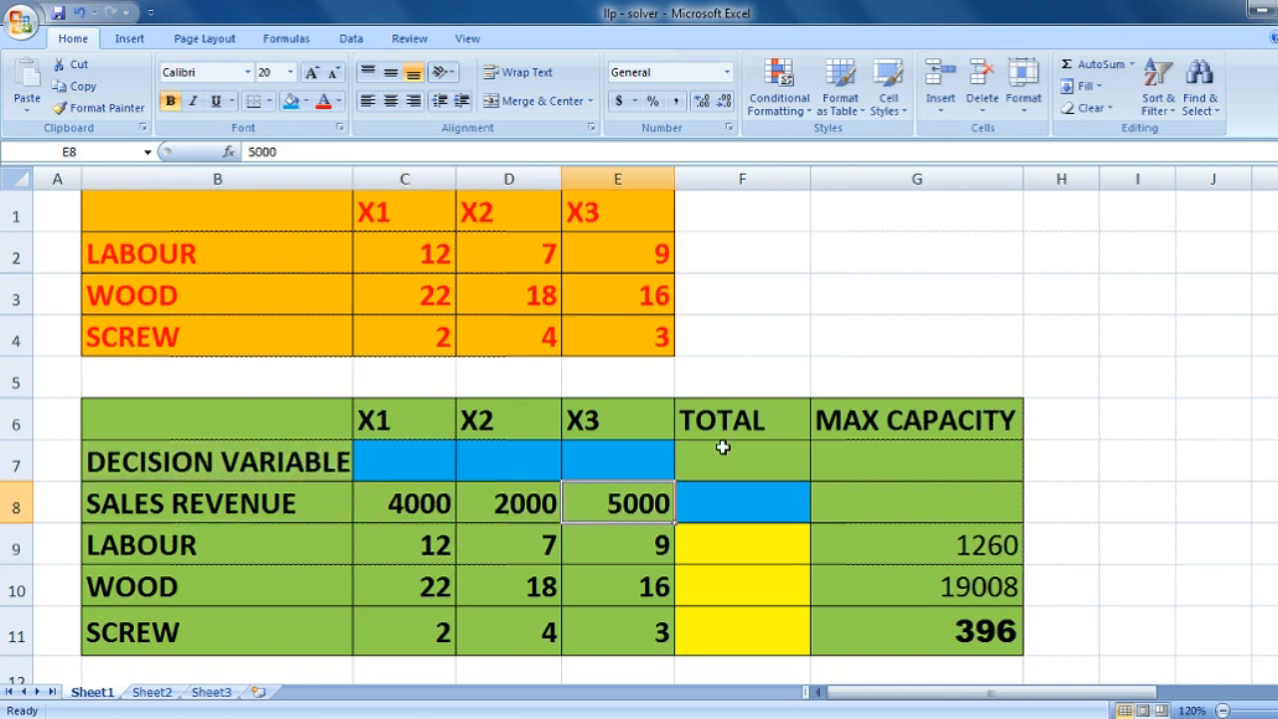
{"action": "left_click", "coordinate": [742, 489]}
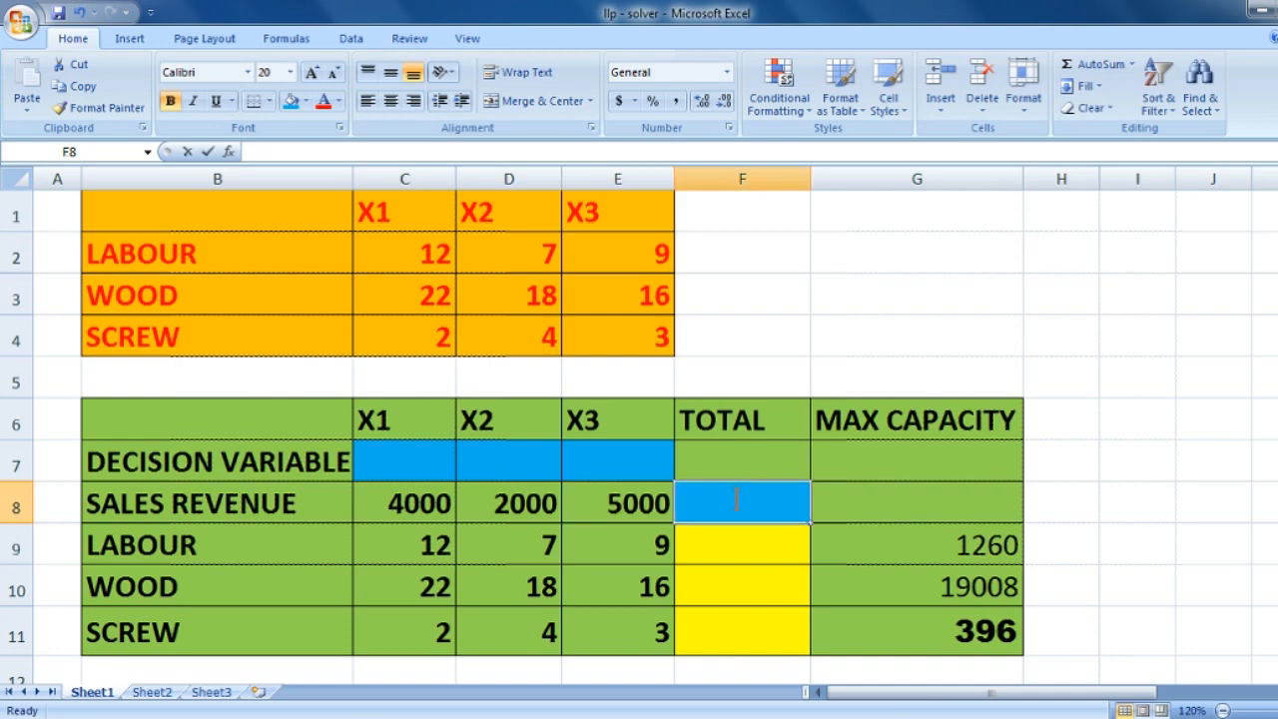
{"action": "left_click", "coordinate": [859, 500]}
{"action": "left_click", "coordinate": [752, 511]}
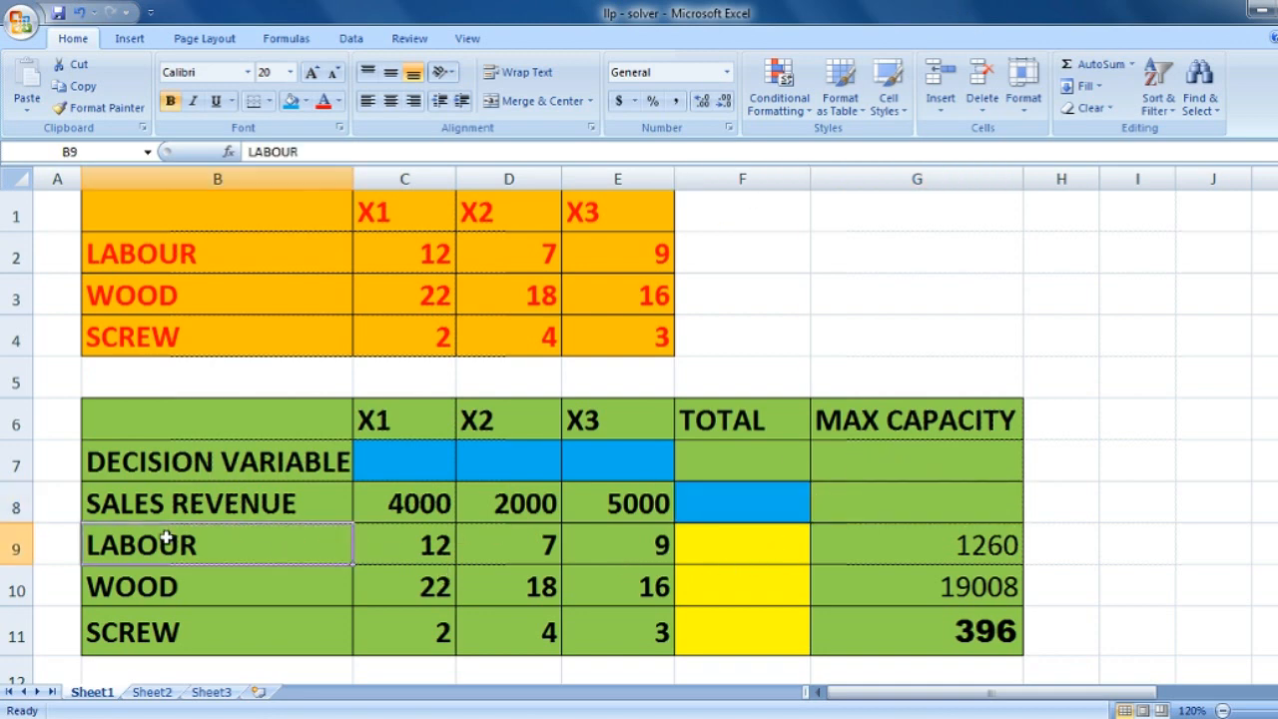
- Review the labour, wood and screw constraint rows, with their total cells F9:F11 and maximum capacities G9:G11
{"action": "left_click_drag", "start_coordinate": [165, 537], "coordinate": [770, 633]}
{"action": "left_click", "coordinate": [760, 543]}
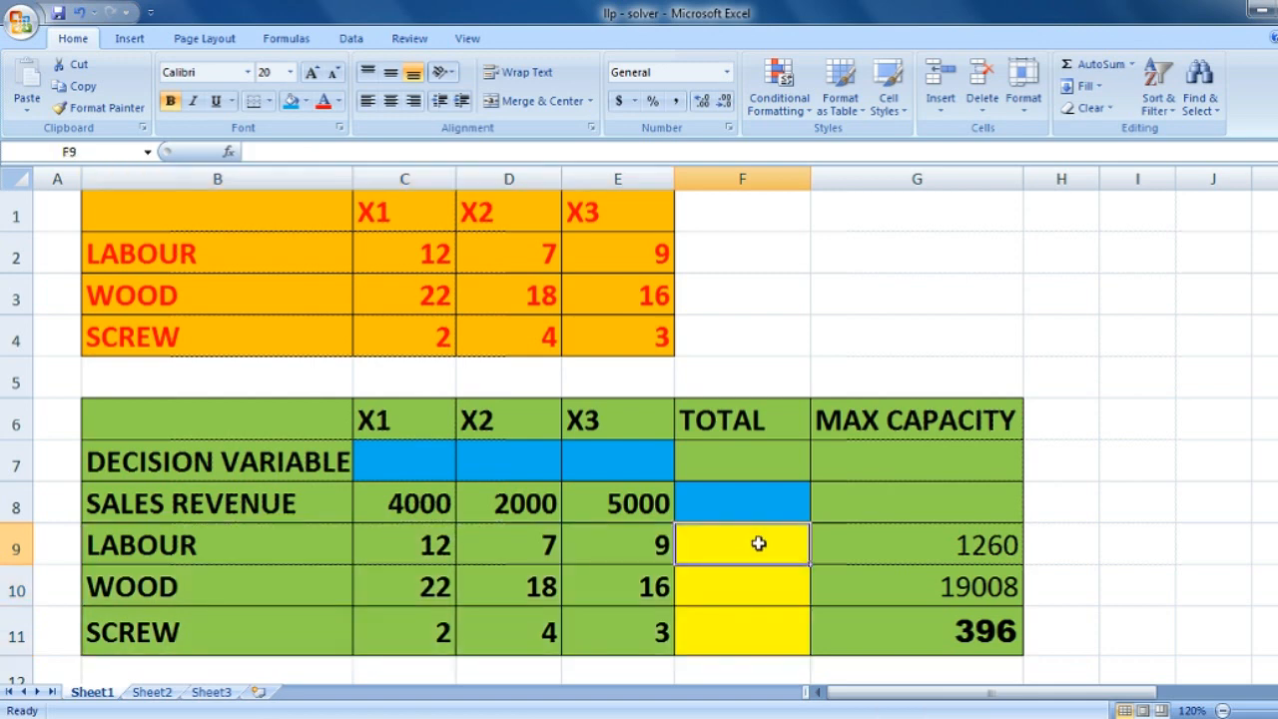
{"action": "double_click", "coordinate": [757, 544]}
{"action": "left_click_drag", "start_coordinate": [730, 556], "coordinate": [710, 657]}
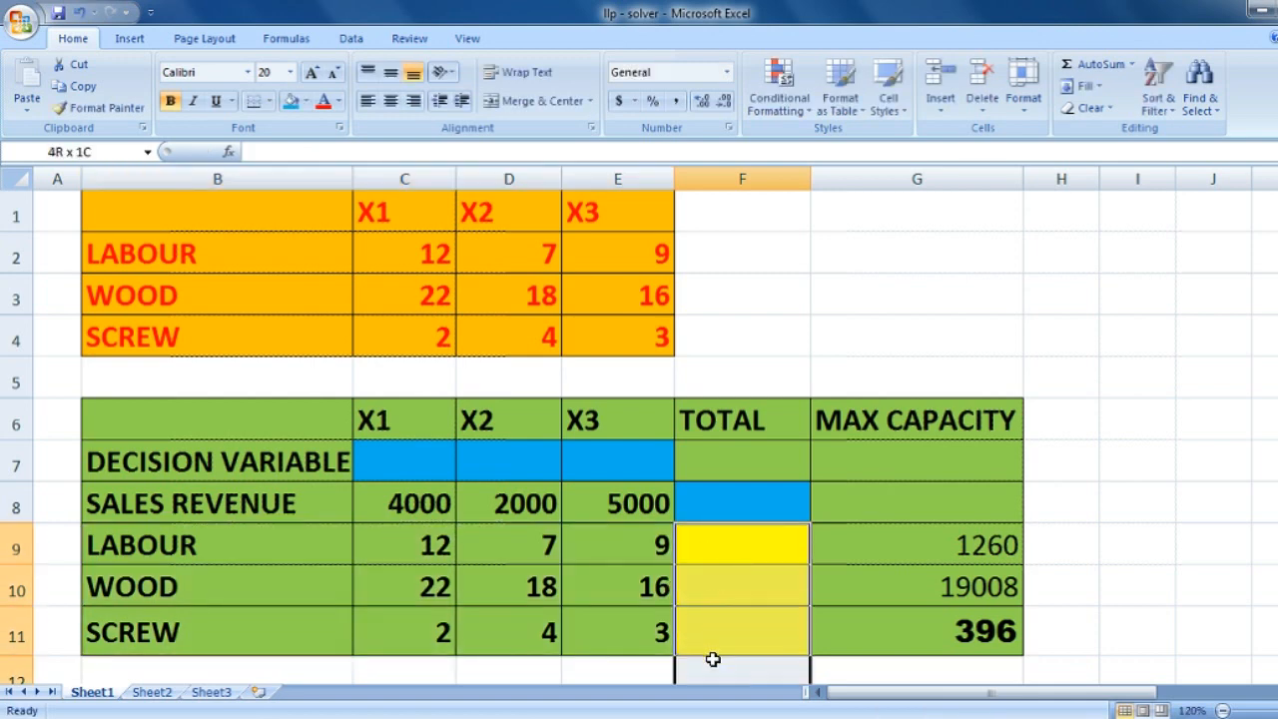
{"action": "left_click_drag", "start_coordinate": [926, 545], "coordinate": [911, 627]}
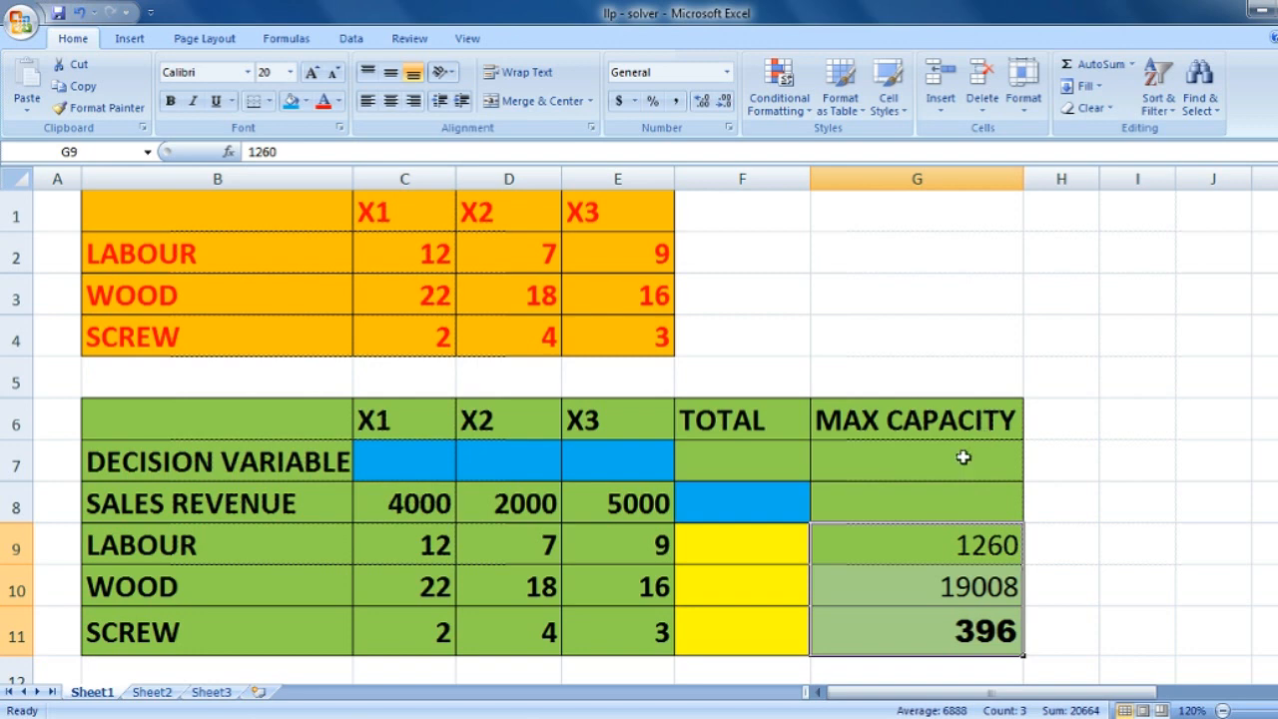
{"action": "left_click", "coordinate": [803, 547]}
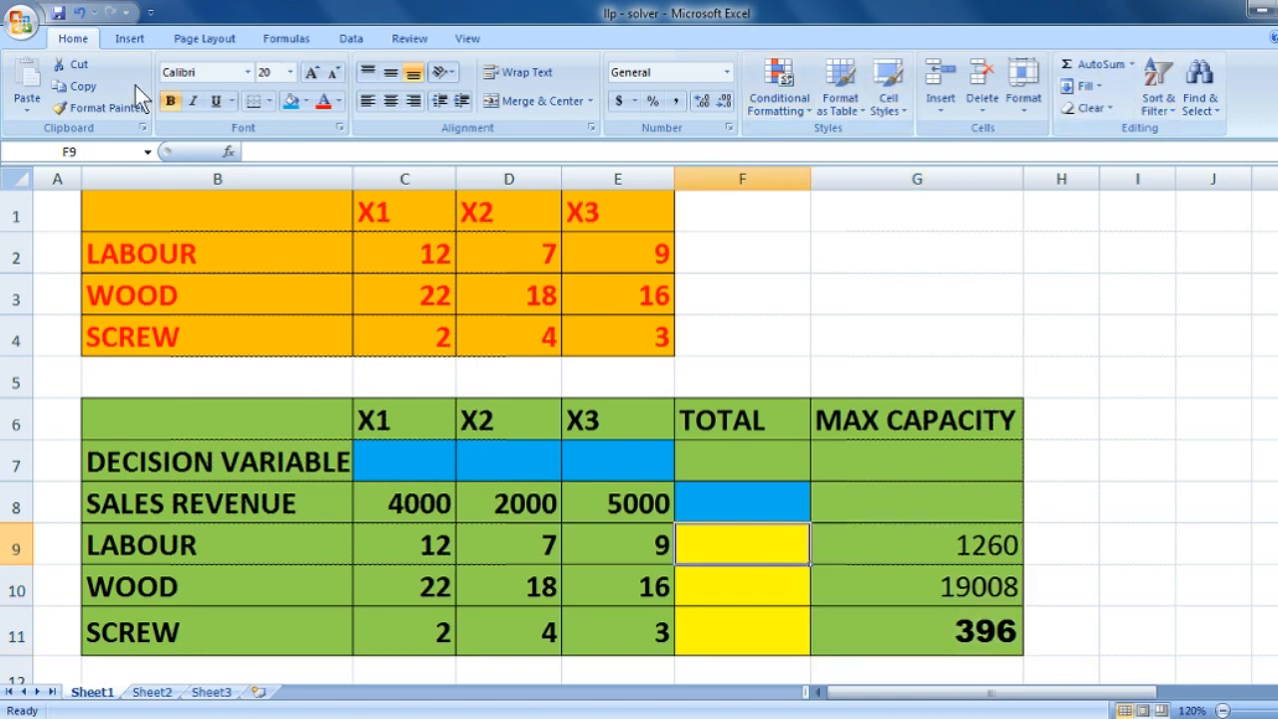
- Open Solver and set the target cell to F8, equal to Max, by changing cells C7:E7
{"action": "left_click", "coordinate": [361, 36]}
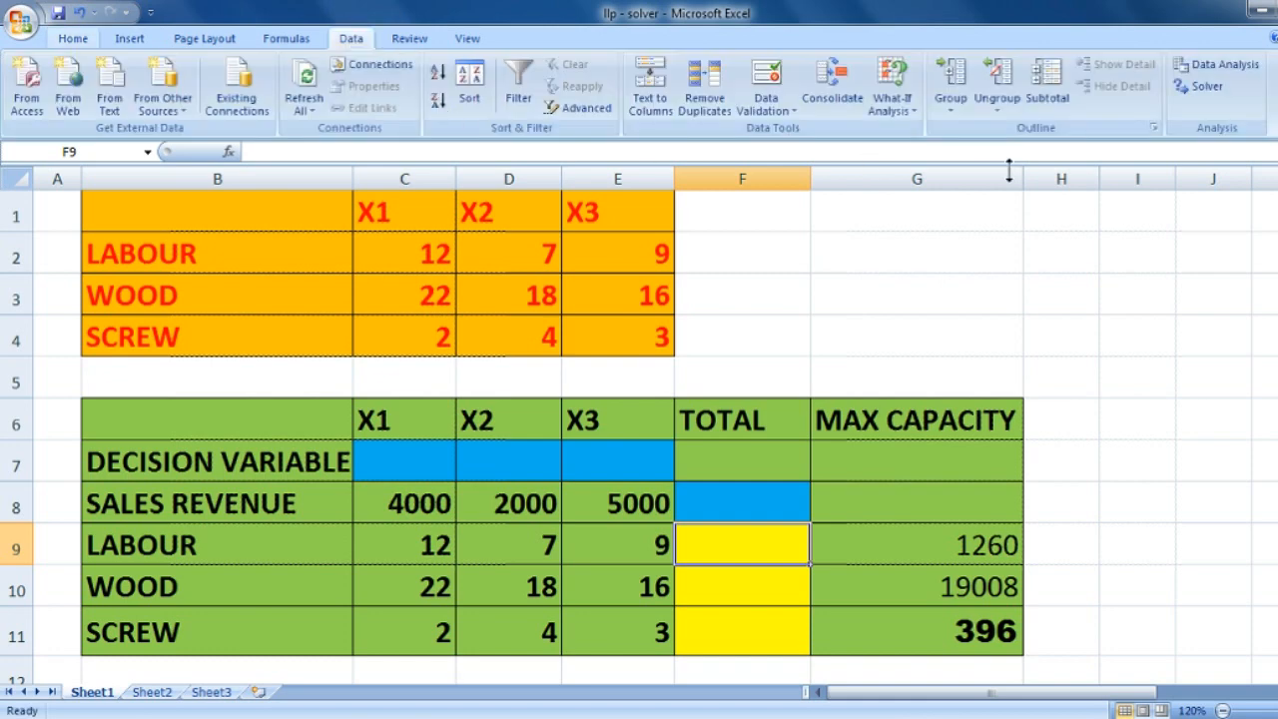
{"action": "left_click", "coordinate": [1213, 79]}
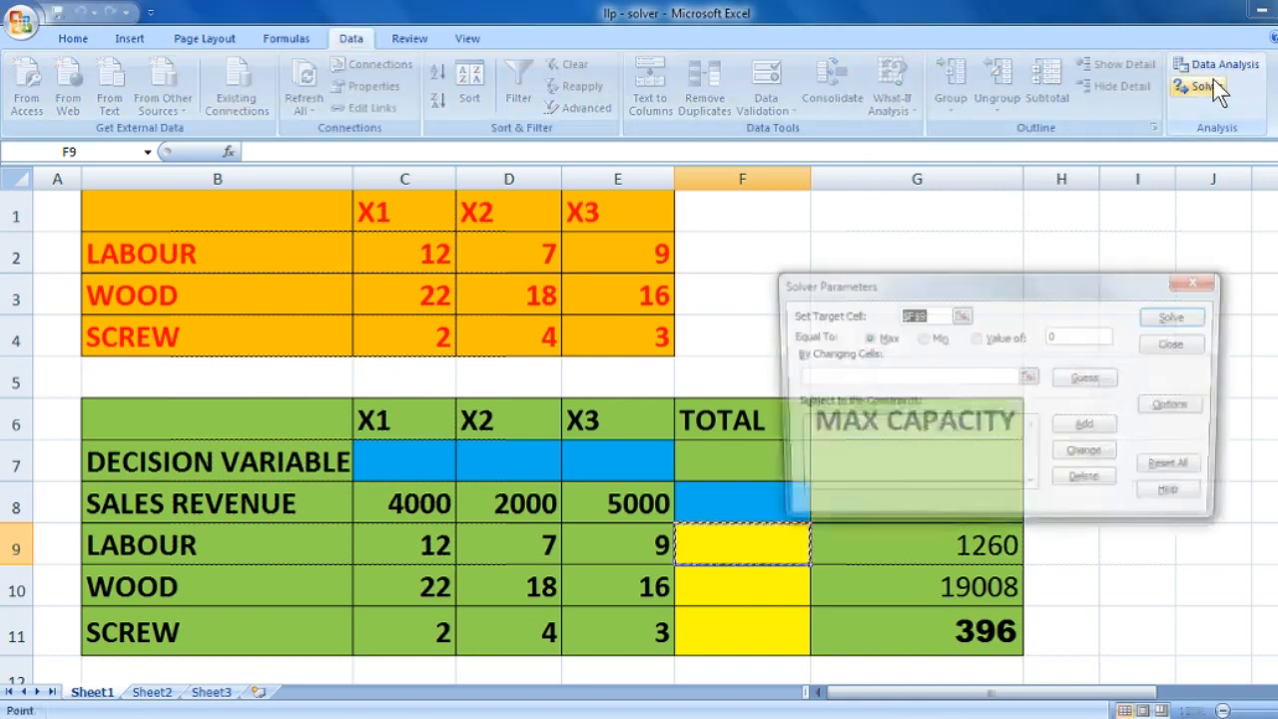
{"action": "left_click_drag", "start_coordinate": [1008, 292], "coordinate": [1001, 208]}
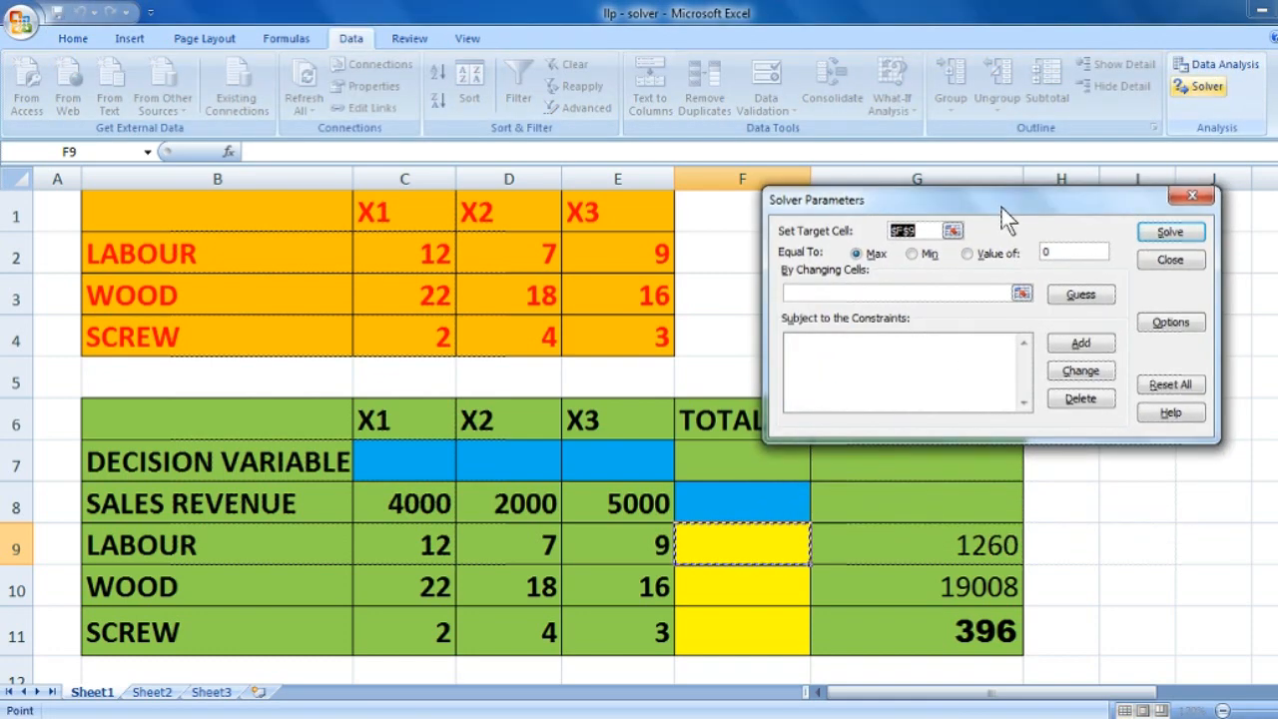
{"action": "left_click", "coordinate": [765, 497]}
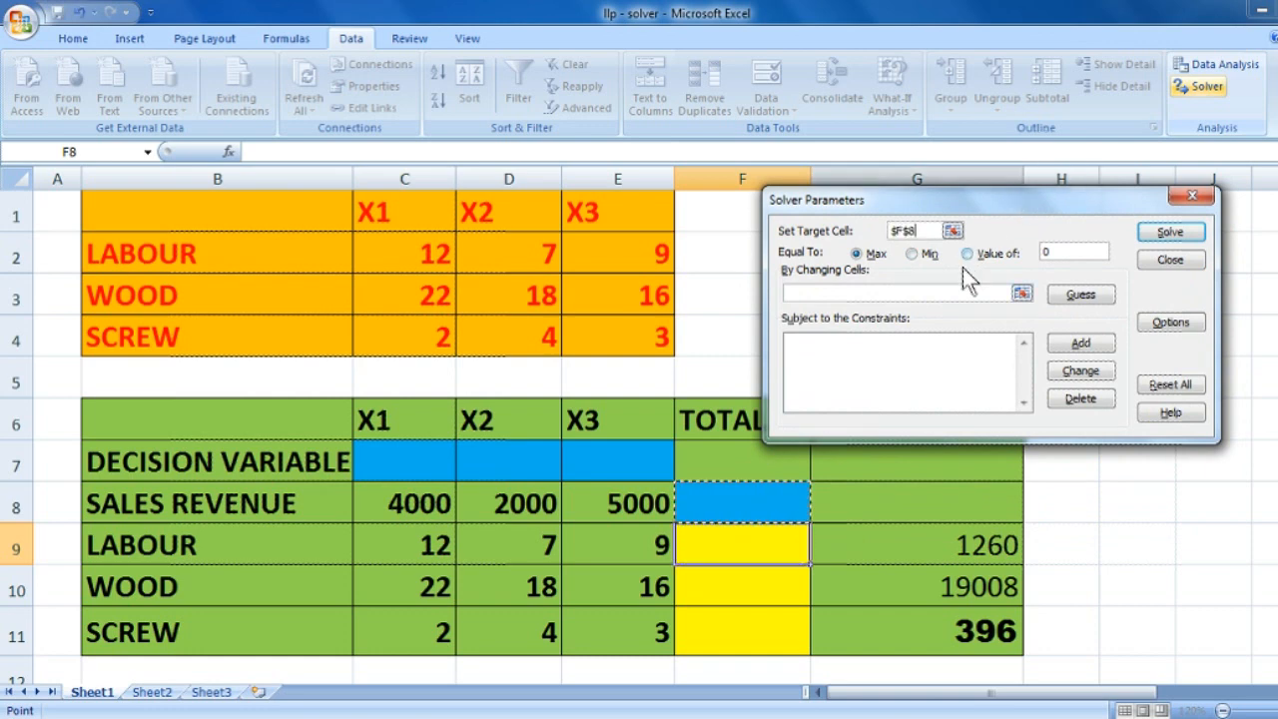
{"action": "left_click", "coordinate": [942, 291]}
{"action": "left_click_drag", "start_coordinate": [437, 462], "coordinate": [623, 457]}
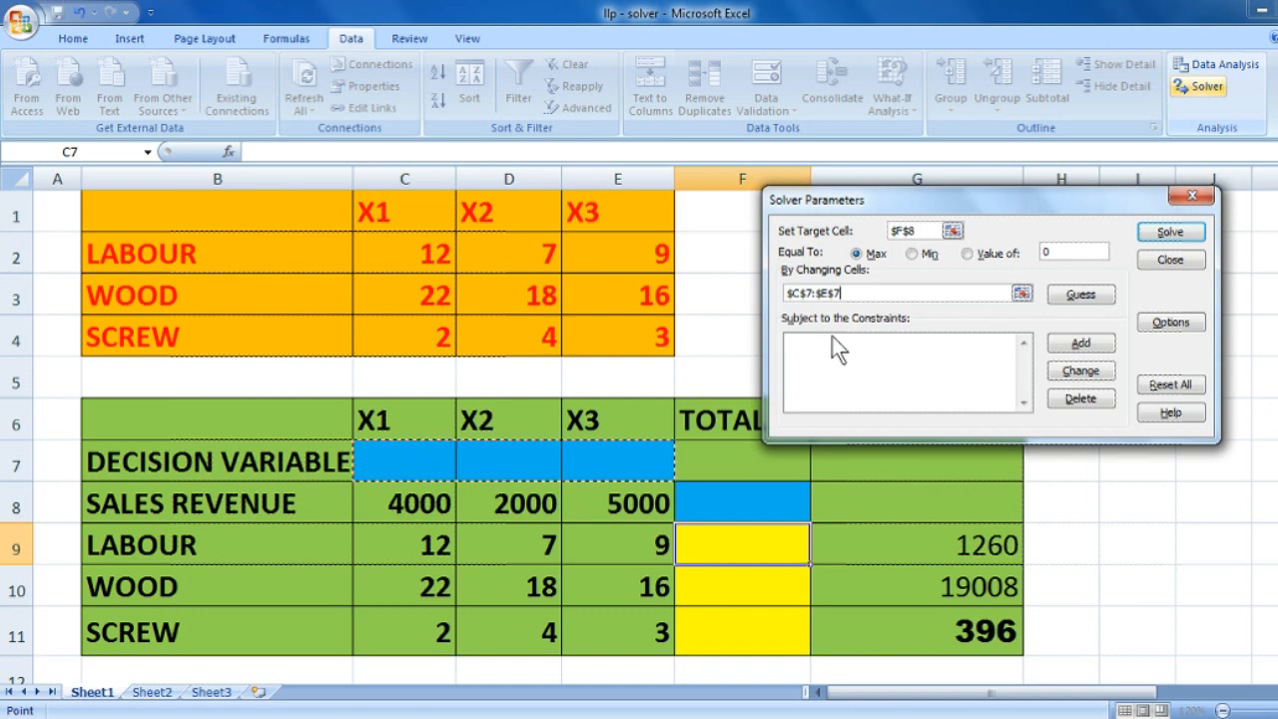
{"action": "left_click", "coordinate": [1090, 342]}
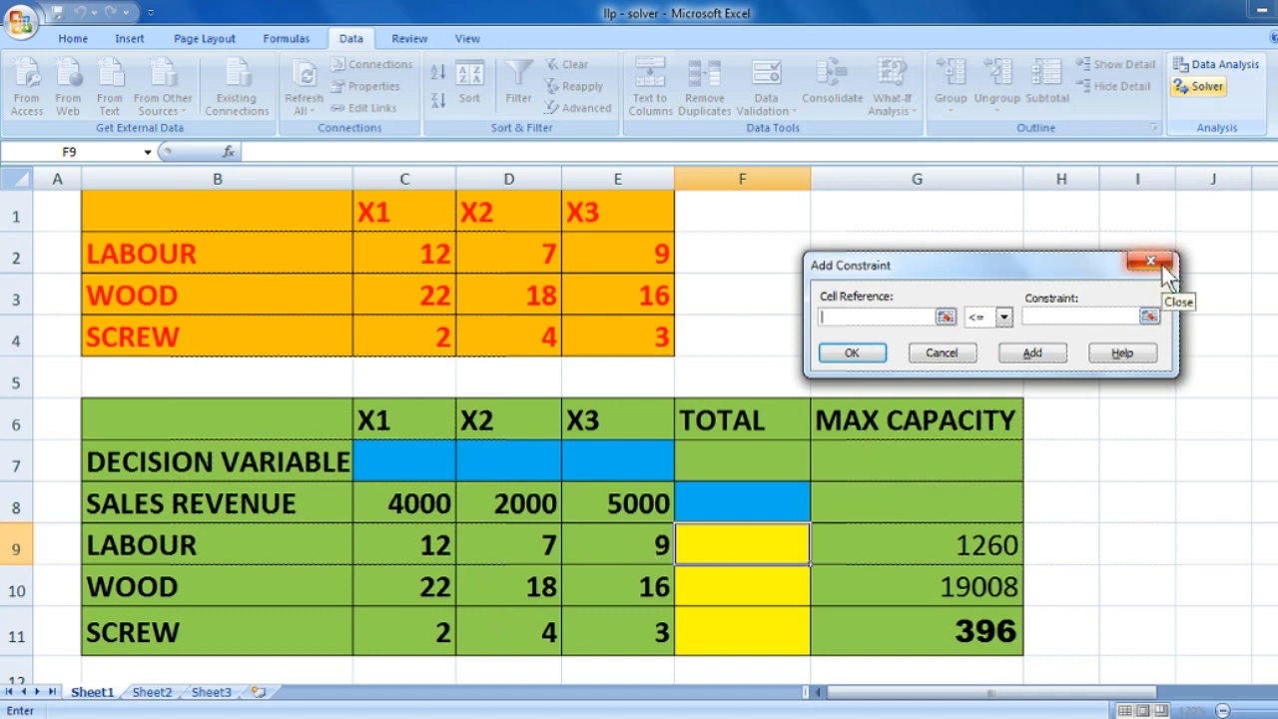
{"action": "left_click", "coordinate": [941, 352]}
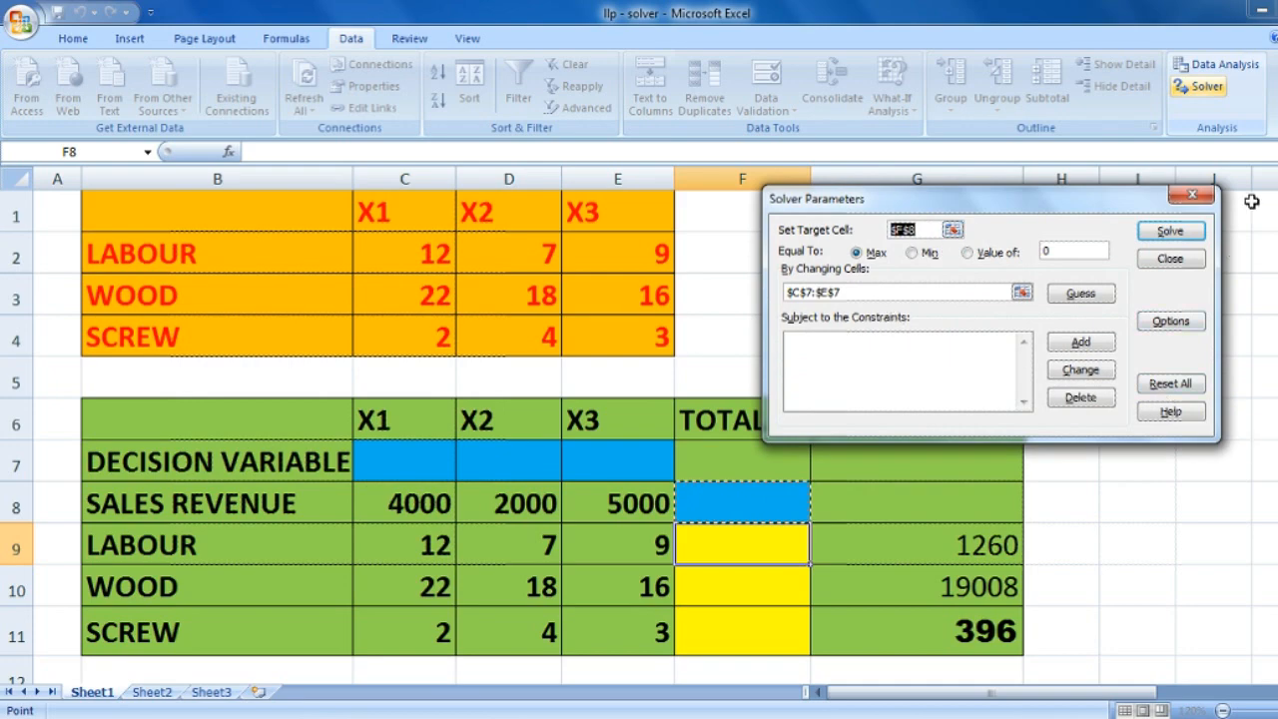
{"action": "left_click", "coordinate": [1079, 342]}
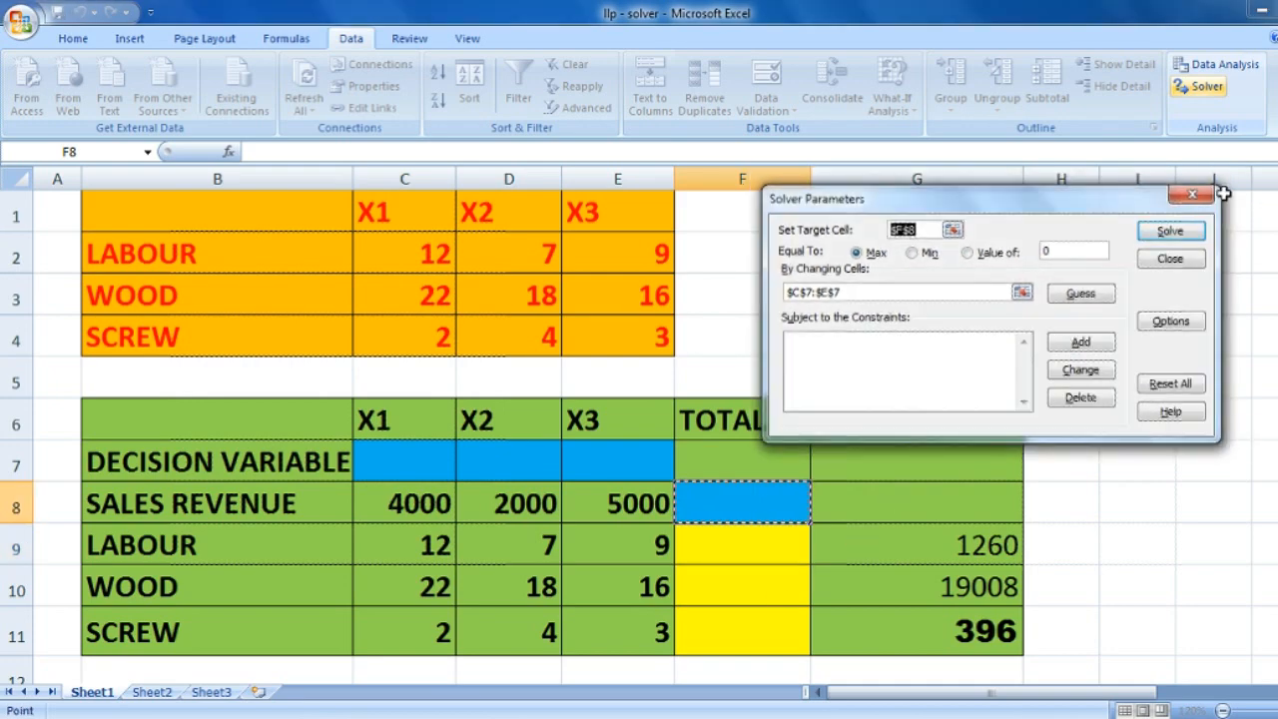
{"action": "left_click", "coordinate": [1189, 195]}
- Close Solver and enter the sales revenue total in F8 as =C8*C7+D8*D7+E8*E7
{"action": "left_click", "coordinate": [794, 561]}
{"action": "left_click", "coordinate": [776, 513]}
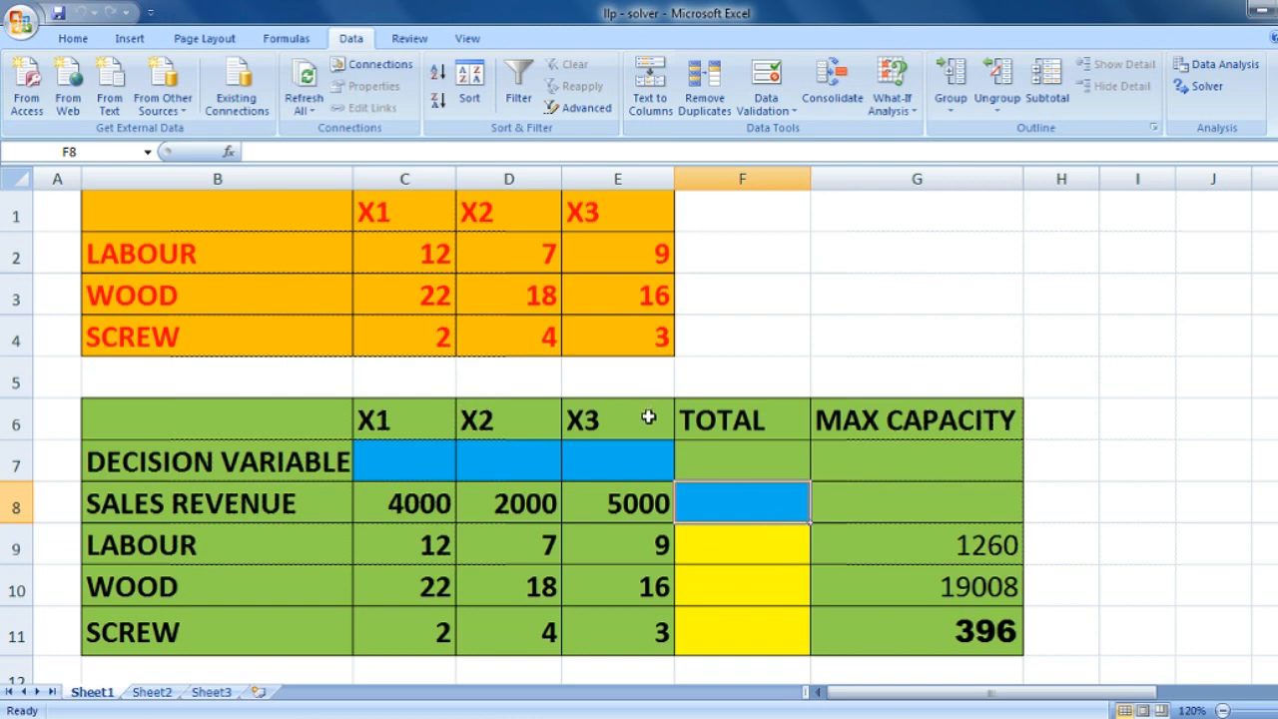
{"action": "left_click", "coordinate": [764, 544]}
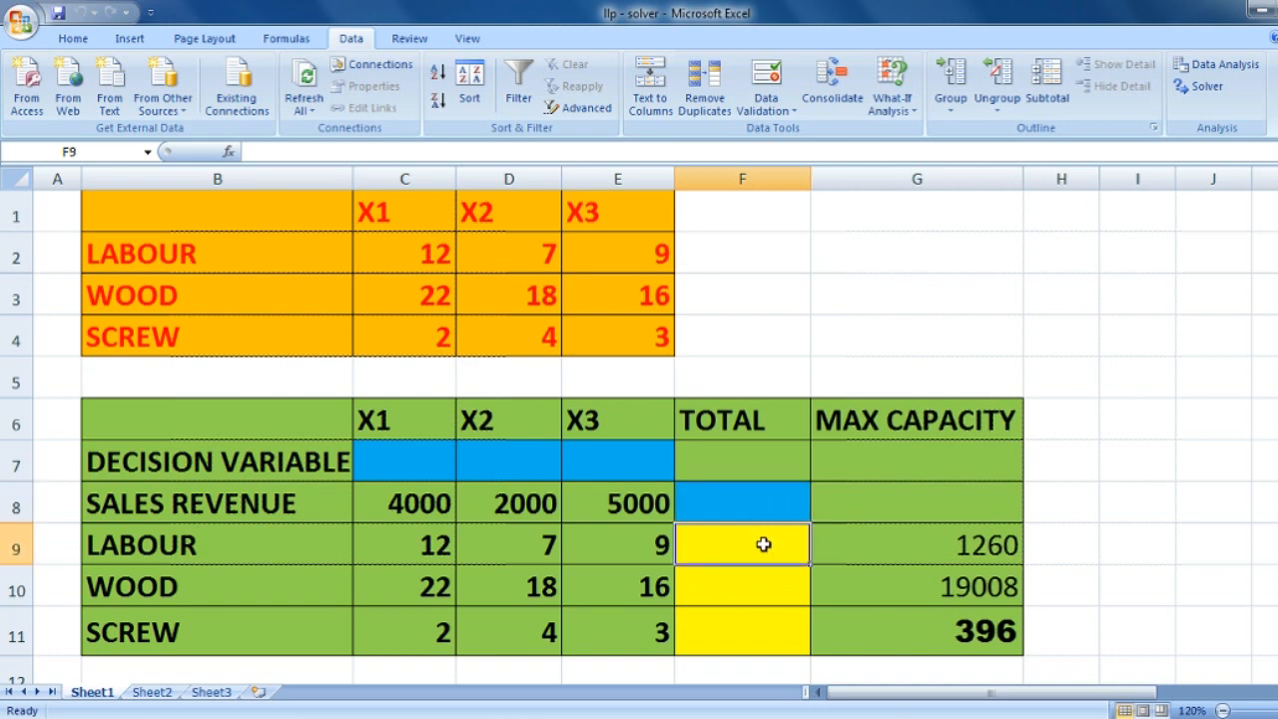
{"action": "left_click", "coordinate": [778, 510]}
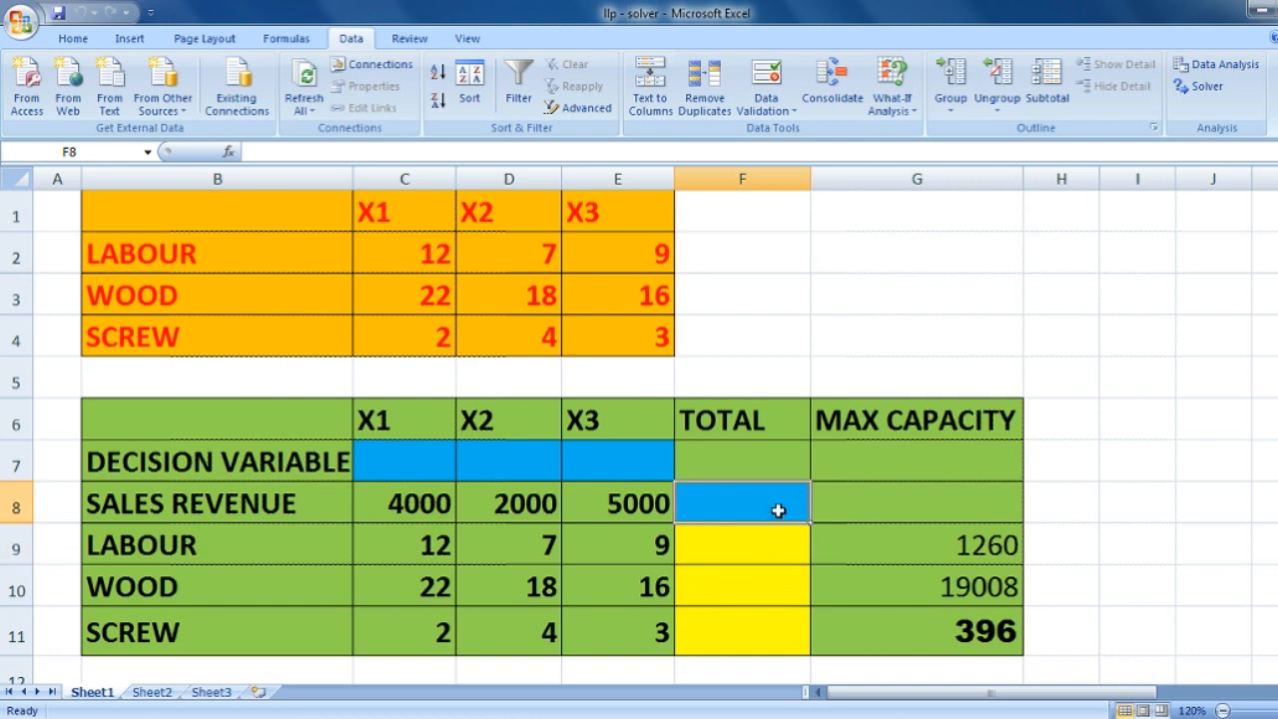
{"action": "type", "text": "="}
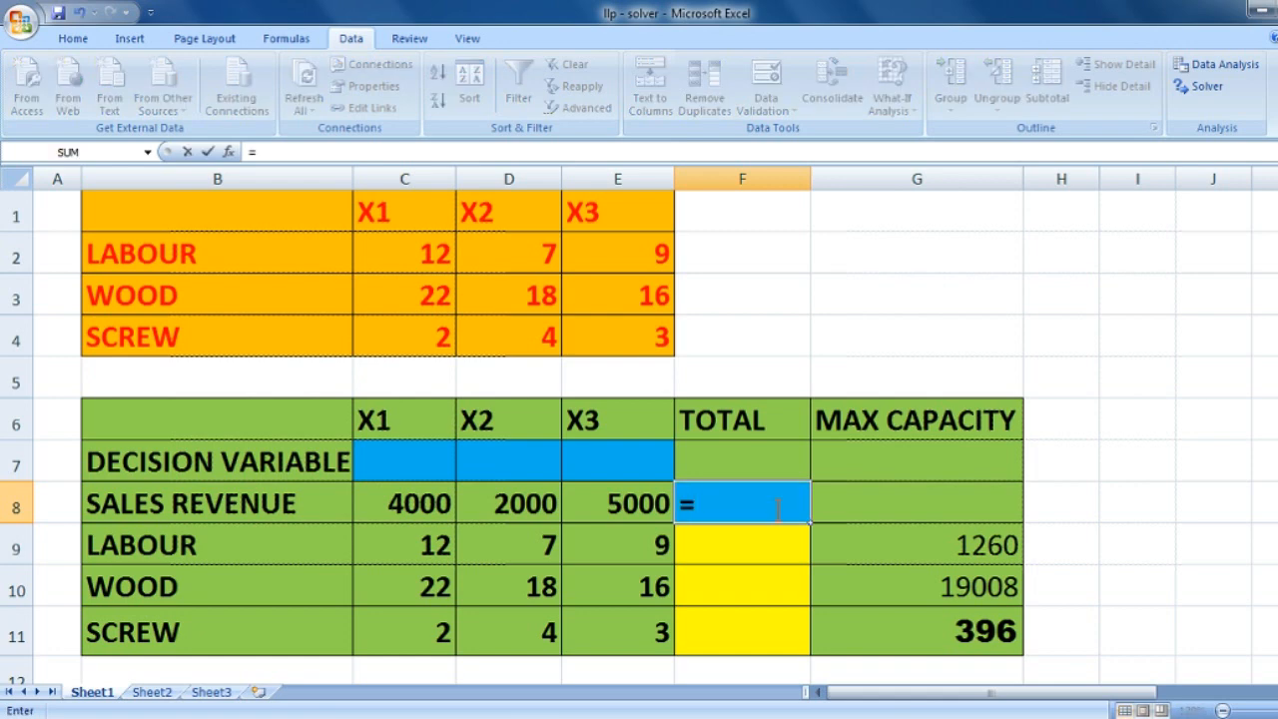
{"action": "left_click", "coordinate": [420, 505]}
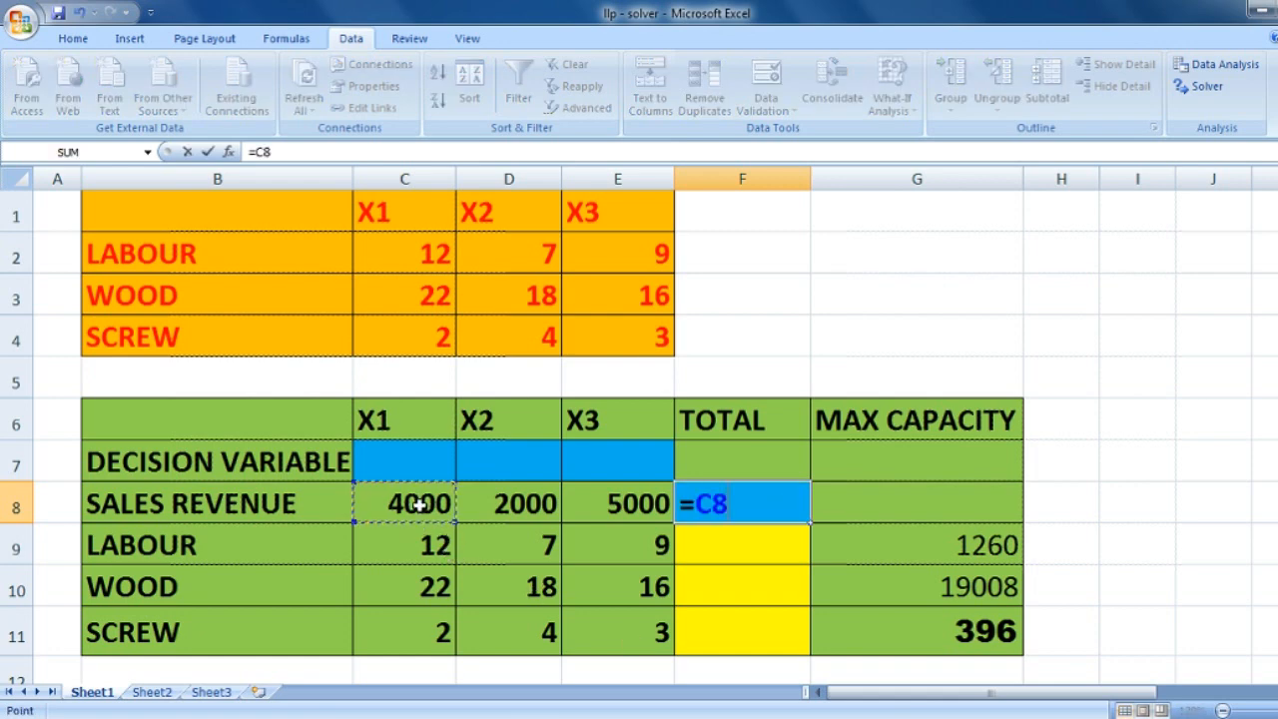
{"action": "type", "text": "*"}
{"action": "left_click", "coordinate": [430, 458]}
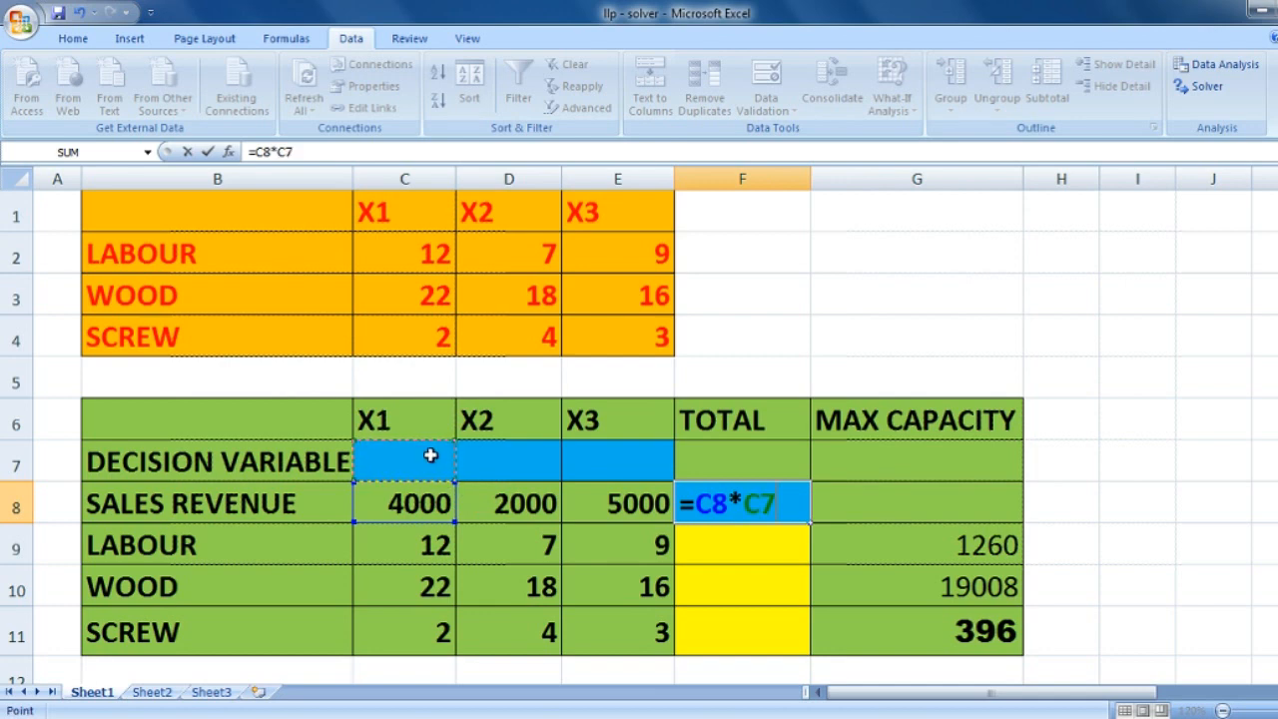
{"action": "type", "text": "+"}
{"action": "left_click", "coordinate": [491, 502]}
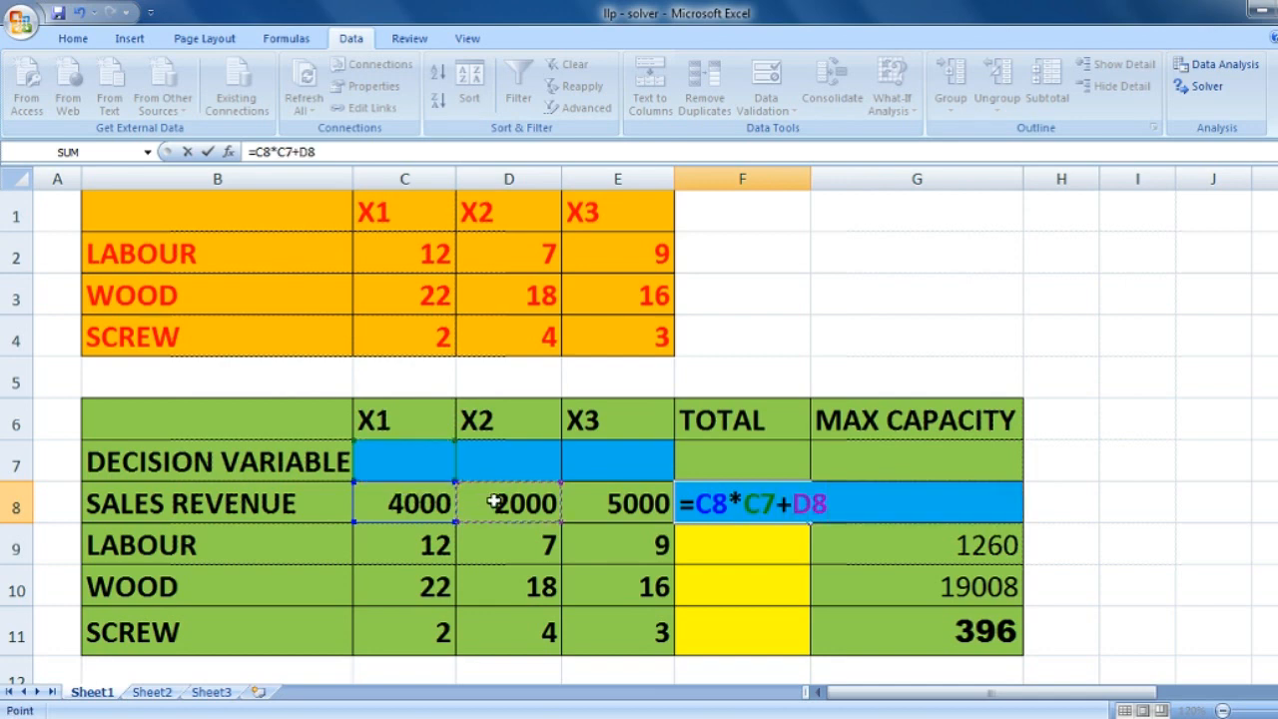
{"action": "type", "text": "*"}
{"action": "left_click", "coordinate": [534, 448]}
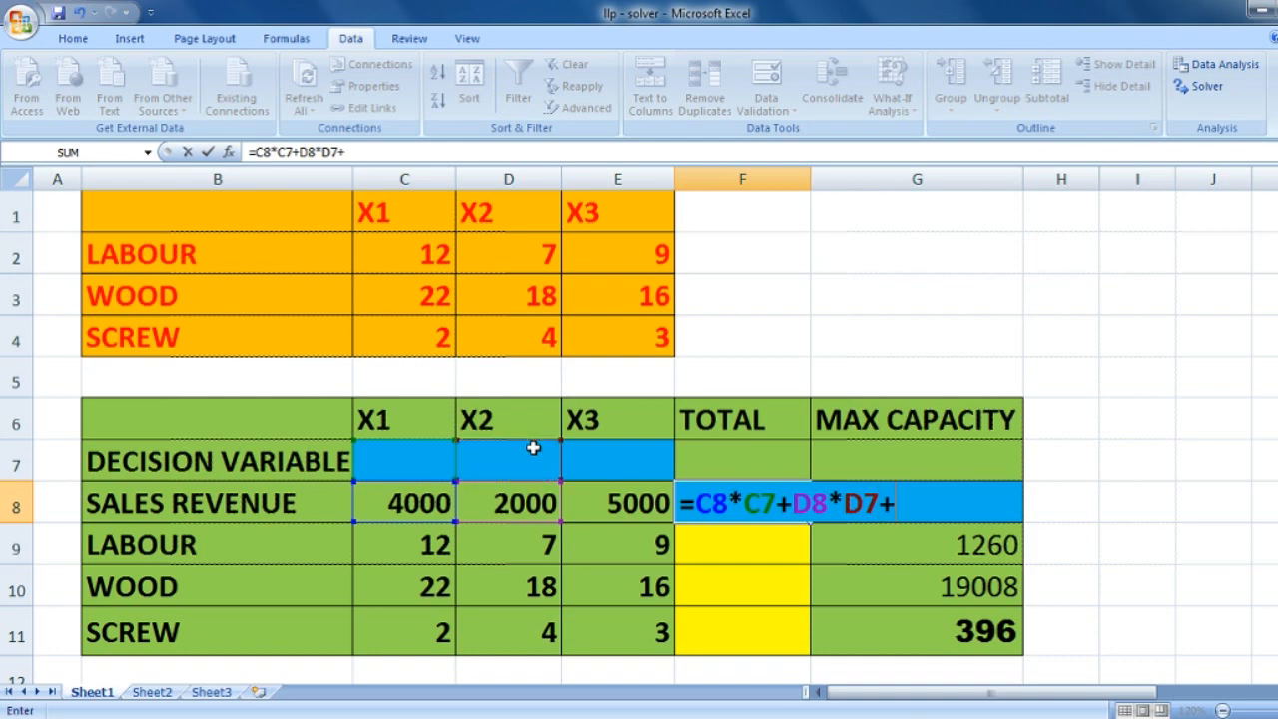
{"action": "type", "text": "+"}
{"action": "left_click", "coordinate": [584, 507]}
{"action": "type", "text": "*"}
{"action": "left_click", "coordinate": [599, 469]}
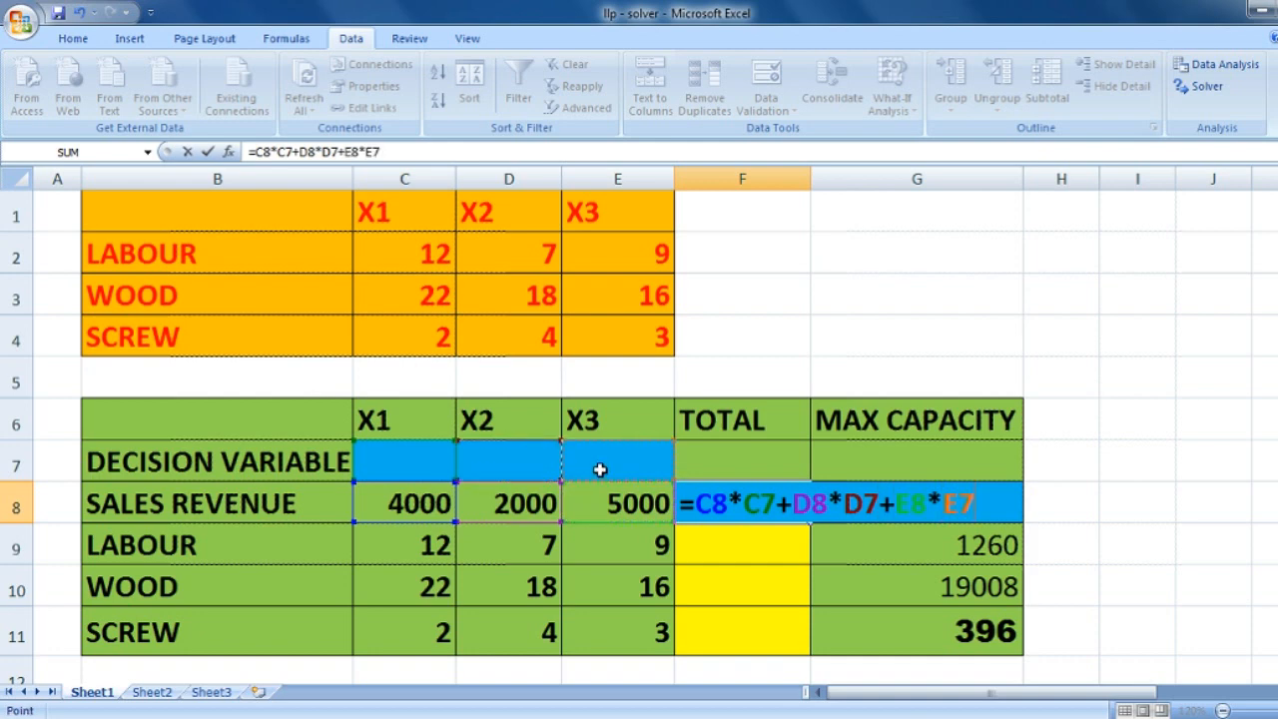
{"action": "key", "text": "Return"}
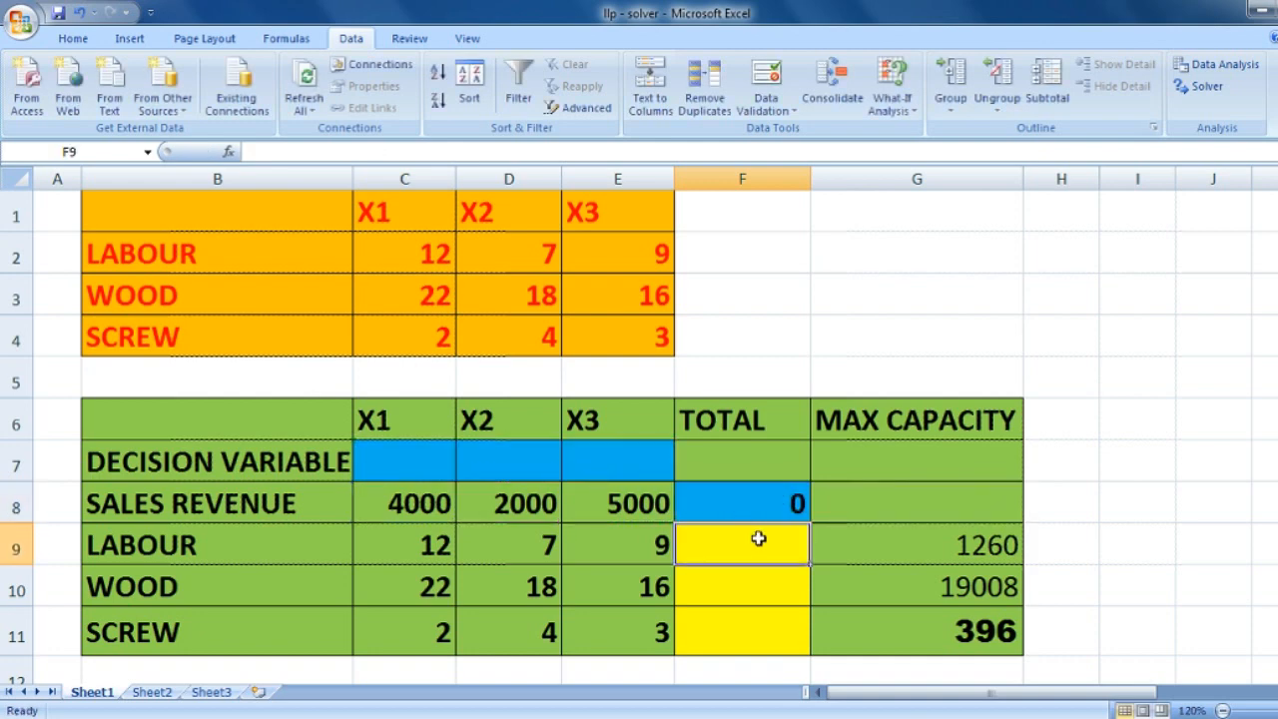
- Enter the labour total in F9 as =SUMPRODUCT(C9:E9,C7:E7)
{"action": "type", "text": "=SUM"}
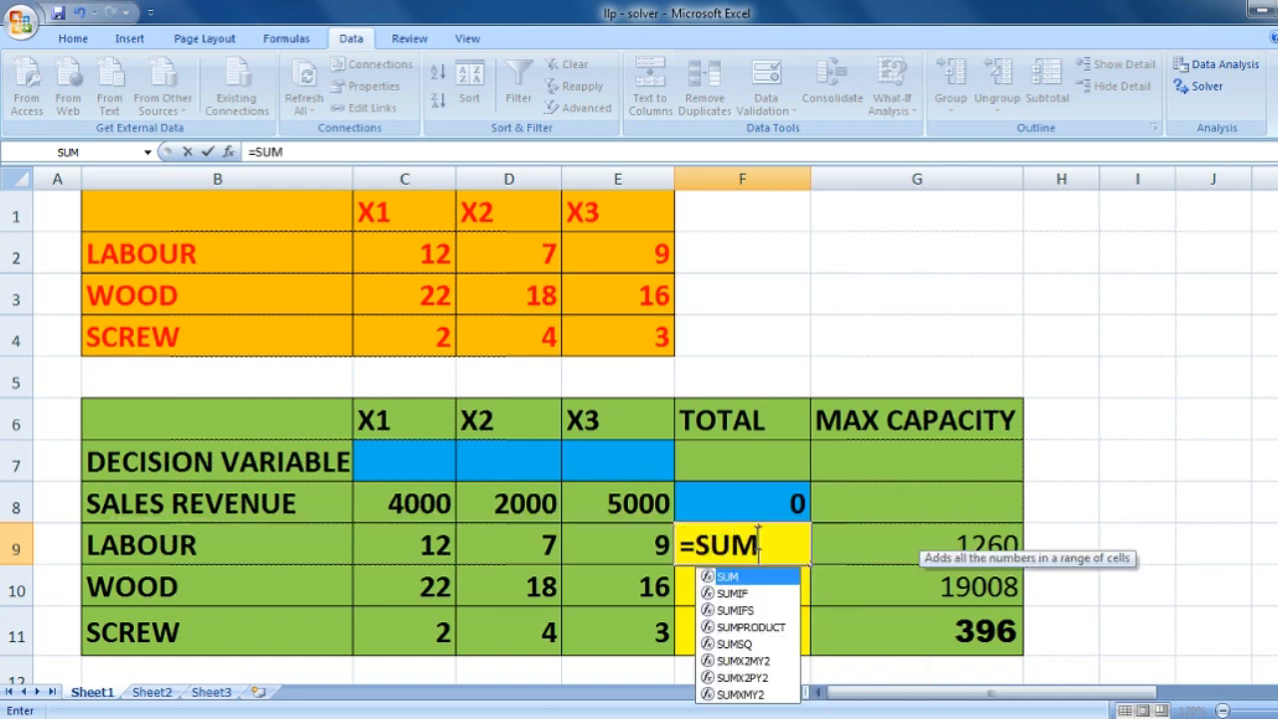
{"action": "type", "text": "PRODUCT("}
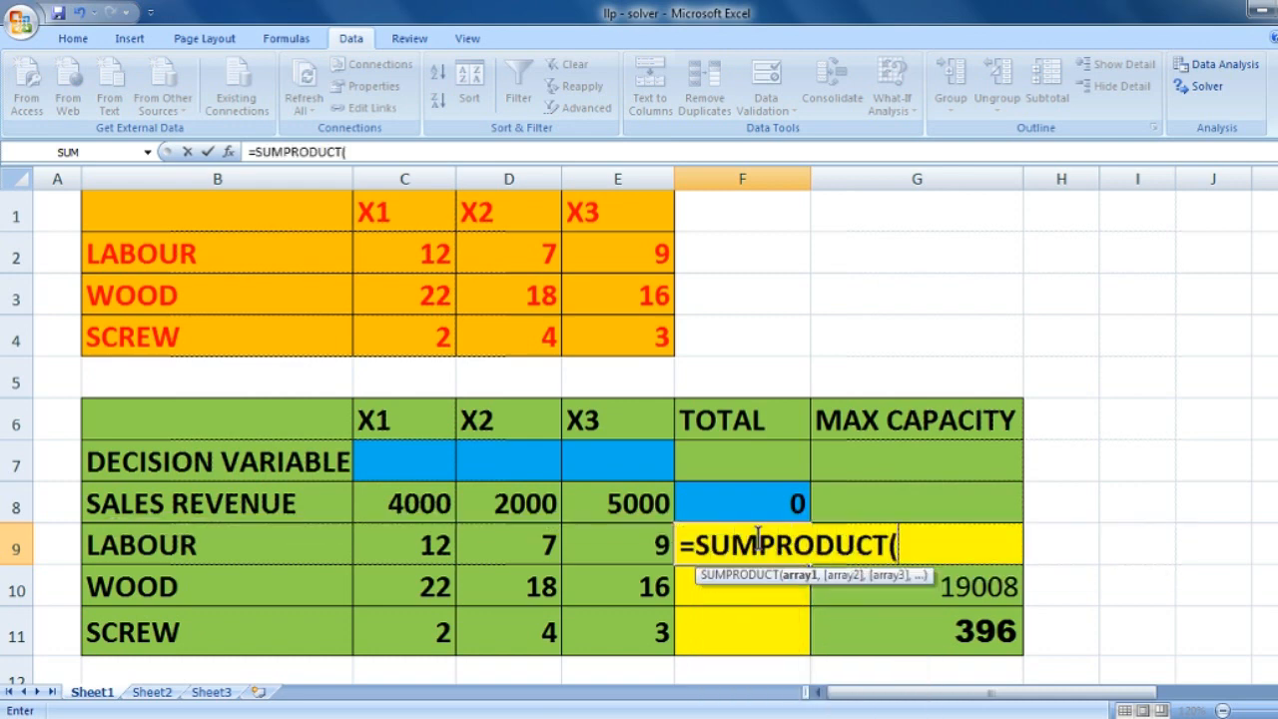
{"action": "left_click_drag", "start_coordinate": [422, 539], "coordinate": [588, 540]}
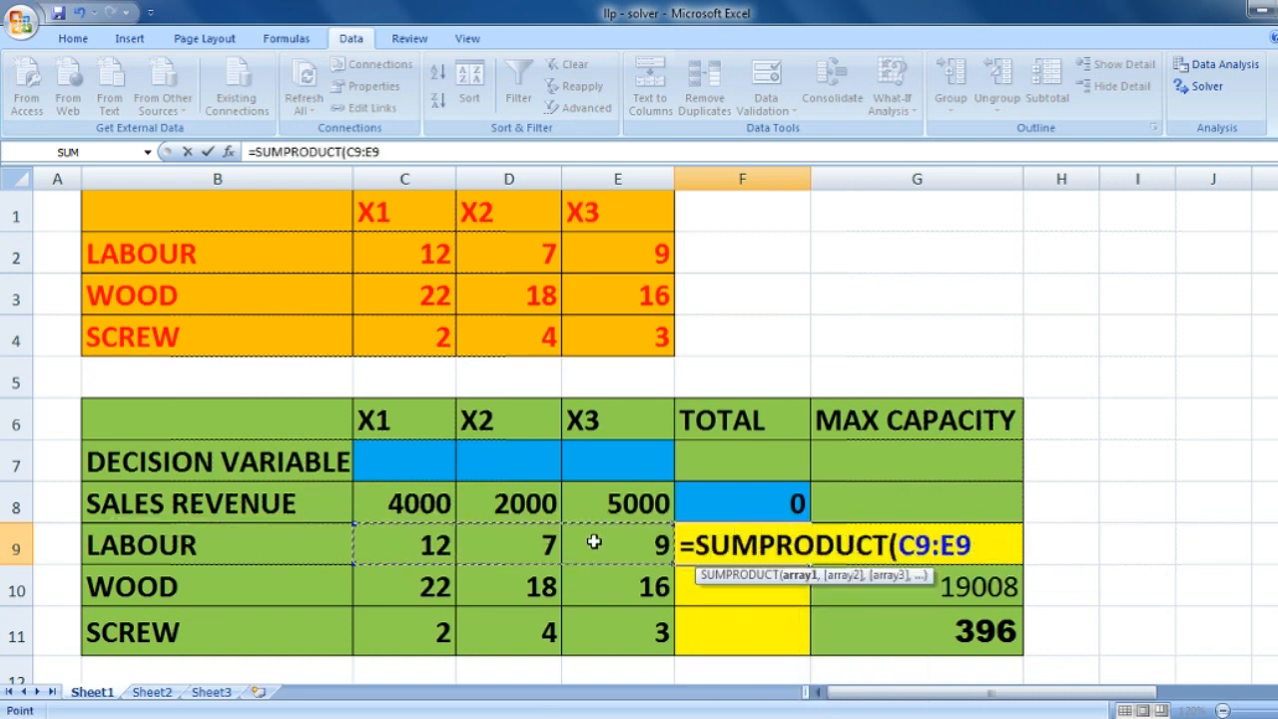
{"action": "type", "text": ","}
{"action": "left_click_drag", "start_coordinate": [454, 460], "coordinate": [586, 457]}
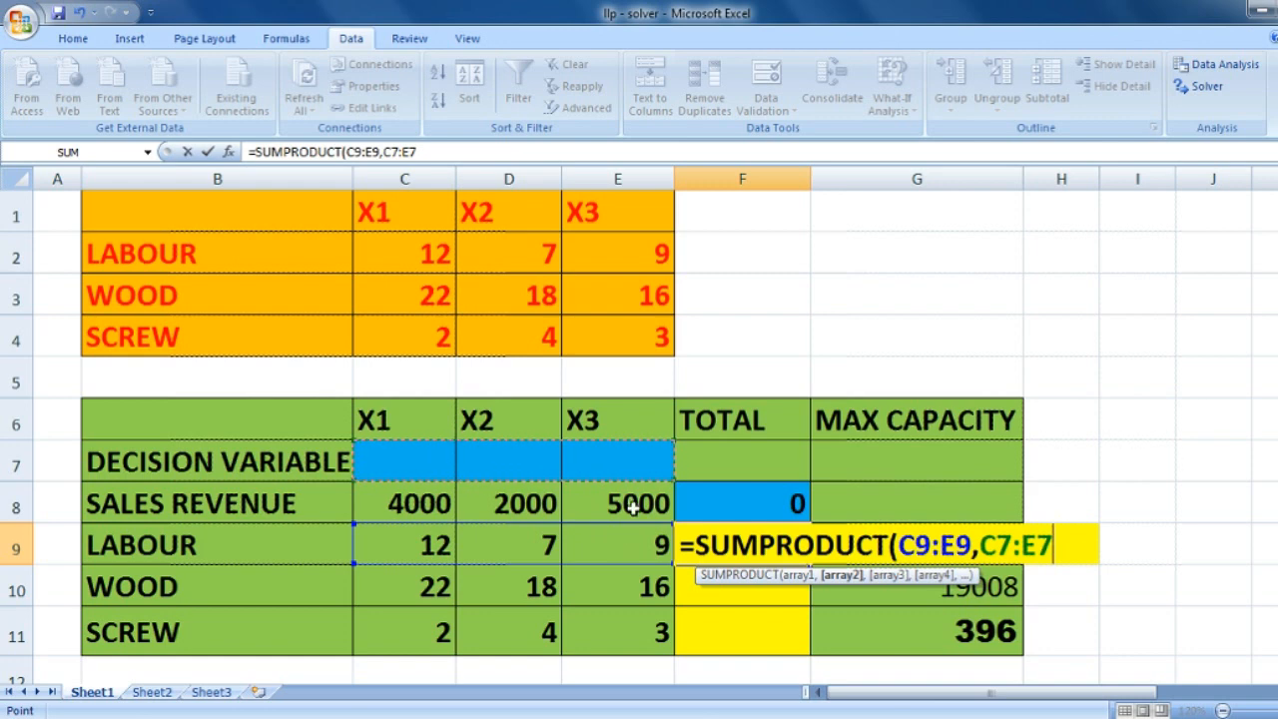
{"action": "type", "text": ")"}
{"action": "key", "text": "Return"}
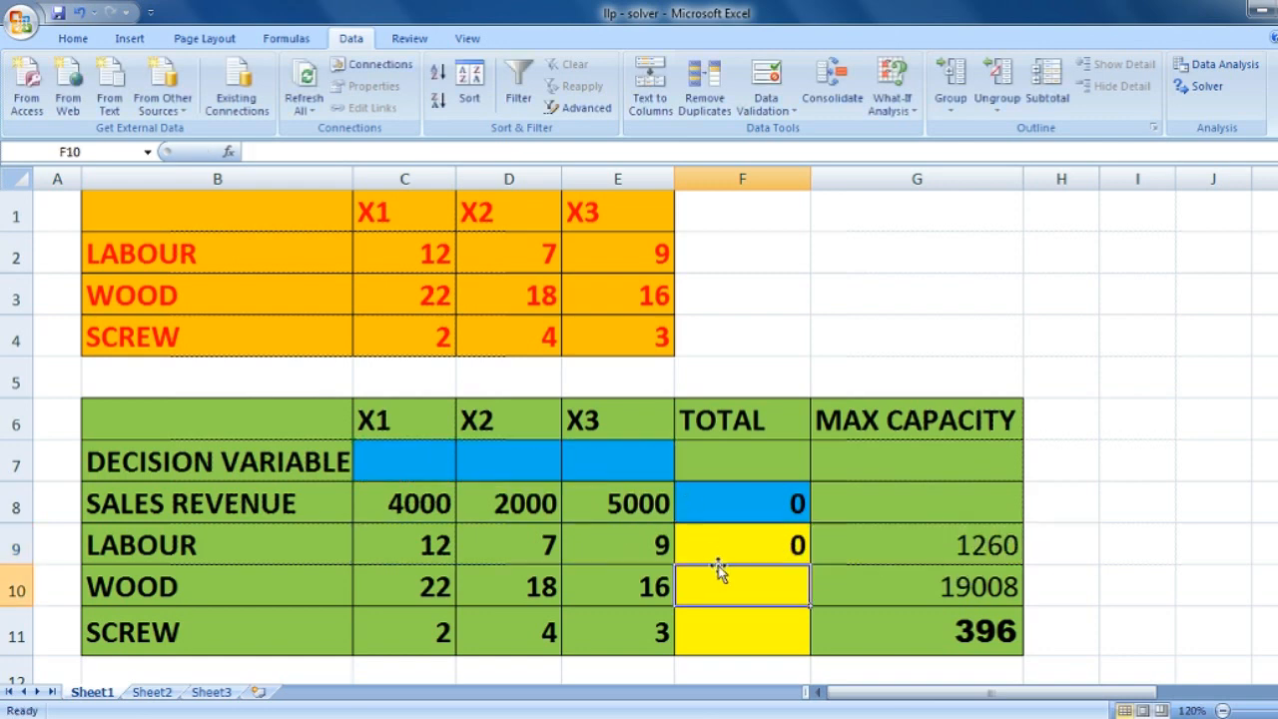
- Enter the wood total in F10 as =SUMPRODUCT(C10:E10,C7:E7)
{"action": "type", "text": "=SUM"}
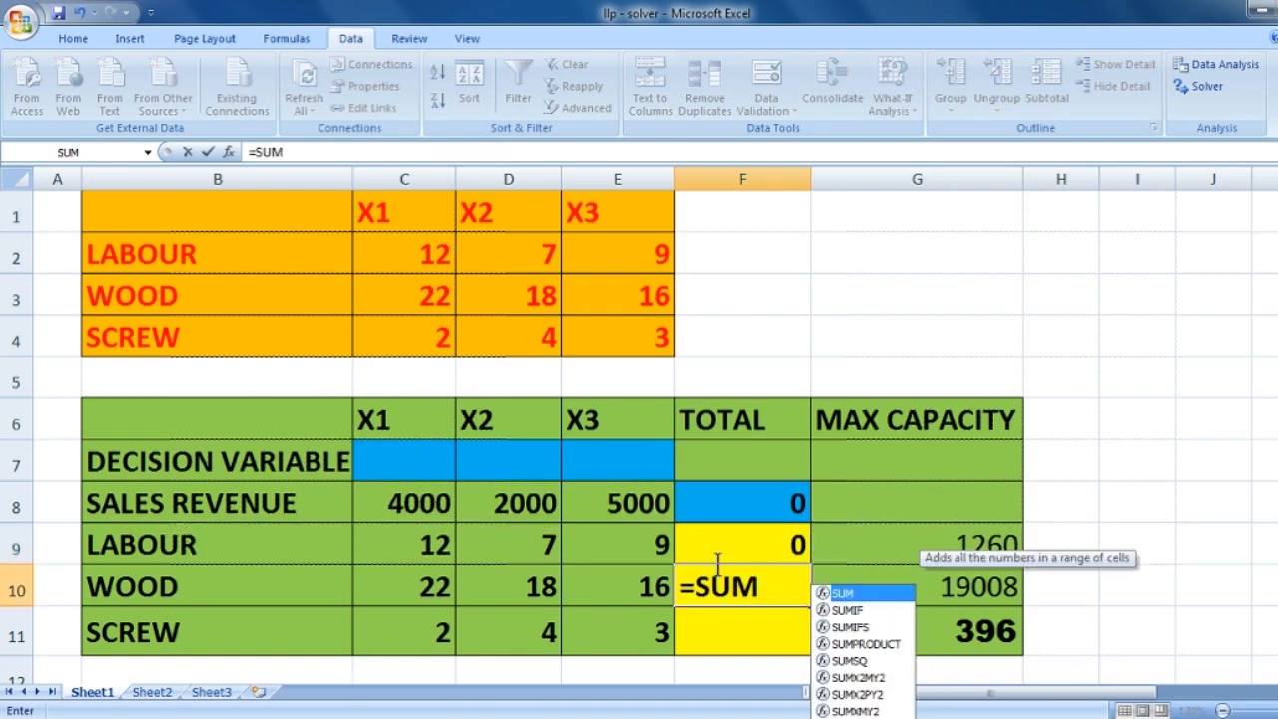
{"action": "type", "text": "PRODUCT"}
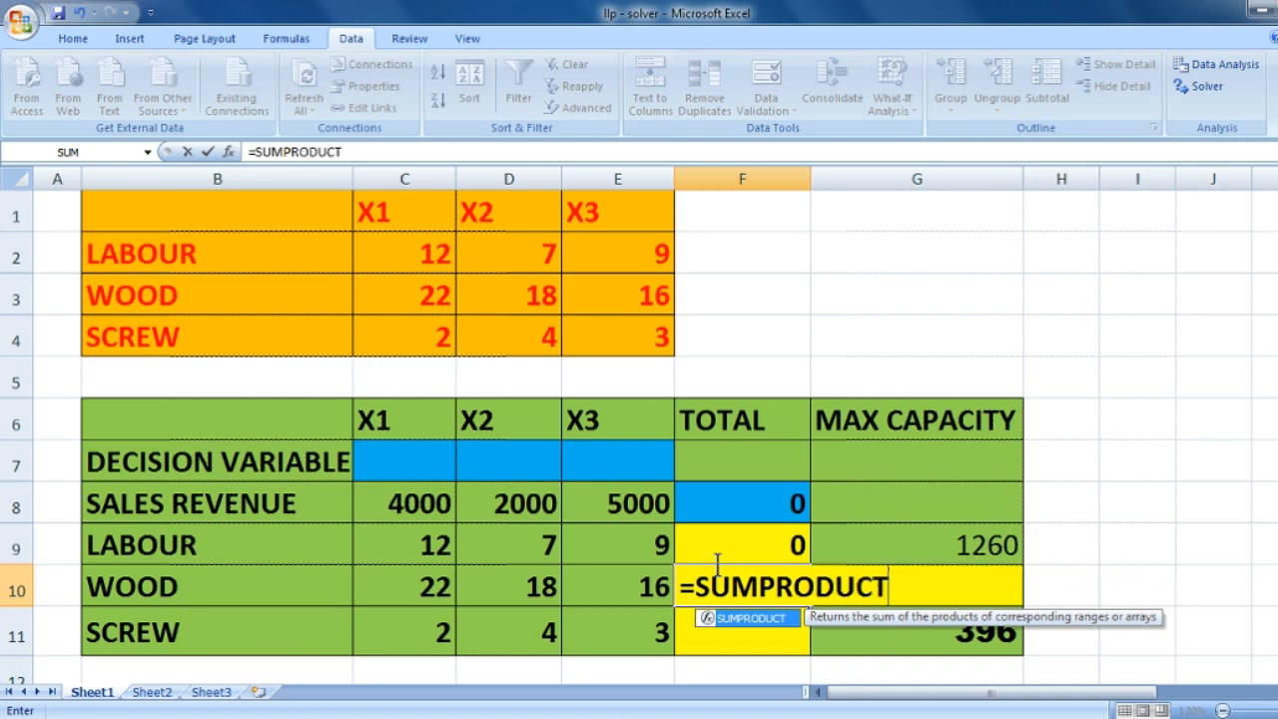
{"action": "type", "text": "9"}
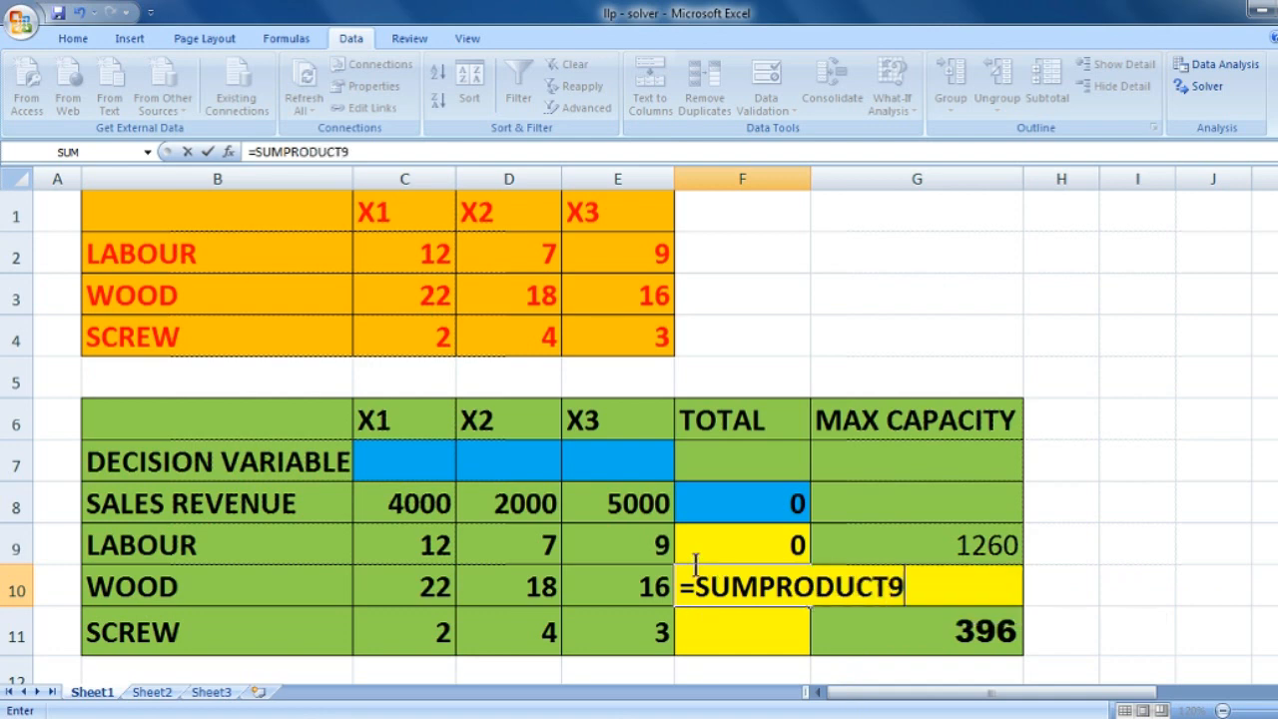
{"action": "key", "text": "BackSpace"}
{"action": "type", "text": "("}
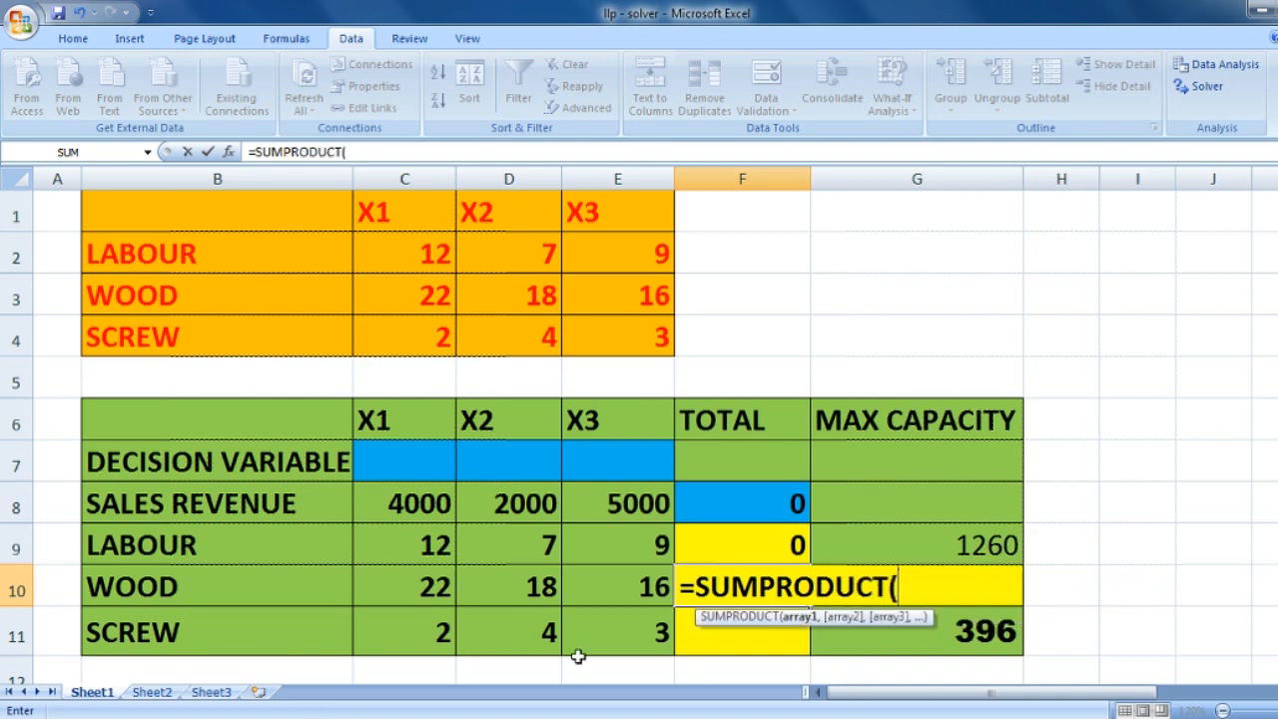
{"action": "left_click_drag", "start_coordinate": [375, 599], "coordinate": [626, 588]}
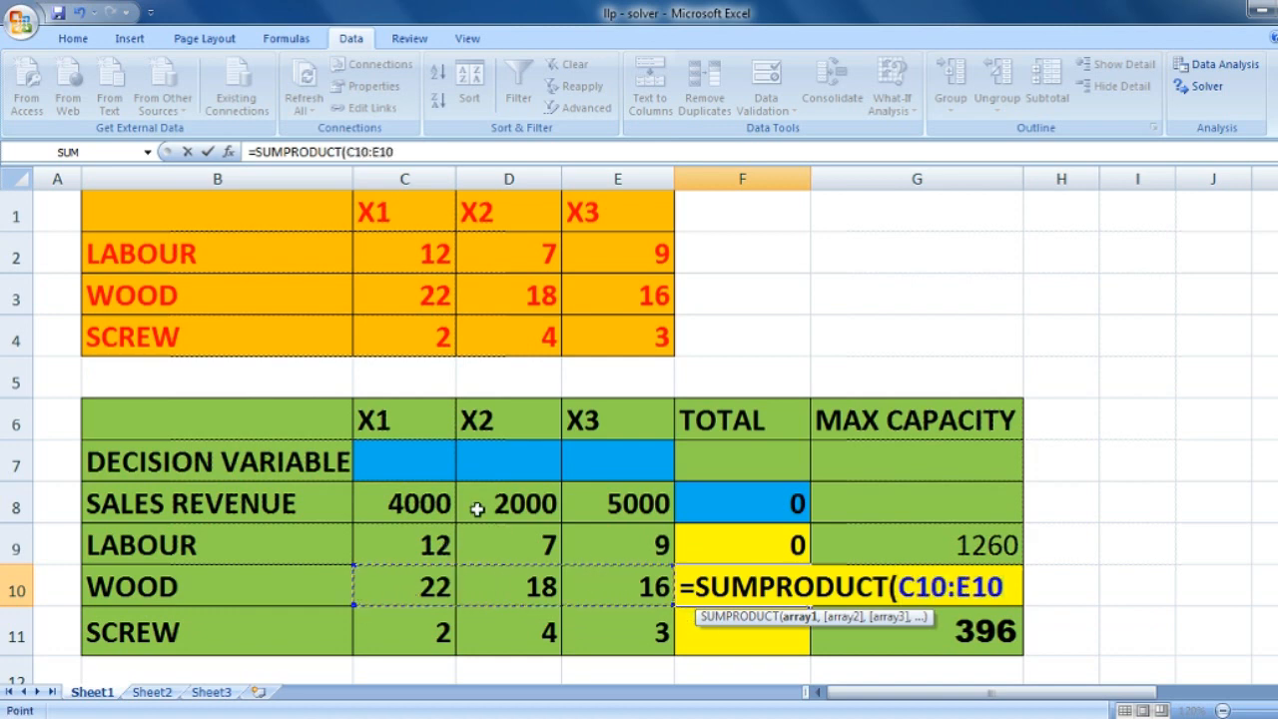
{"action": "type", "text": ","}
{"action": "left_click_drag", "start_coordinate": [428, 456], "coordinate": [651, 447]}
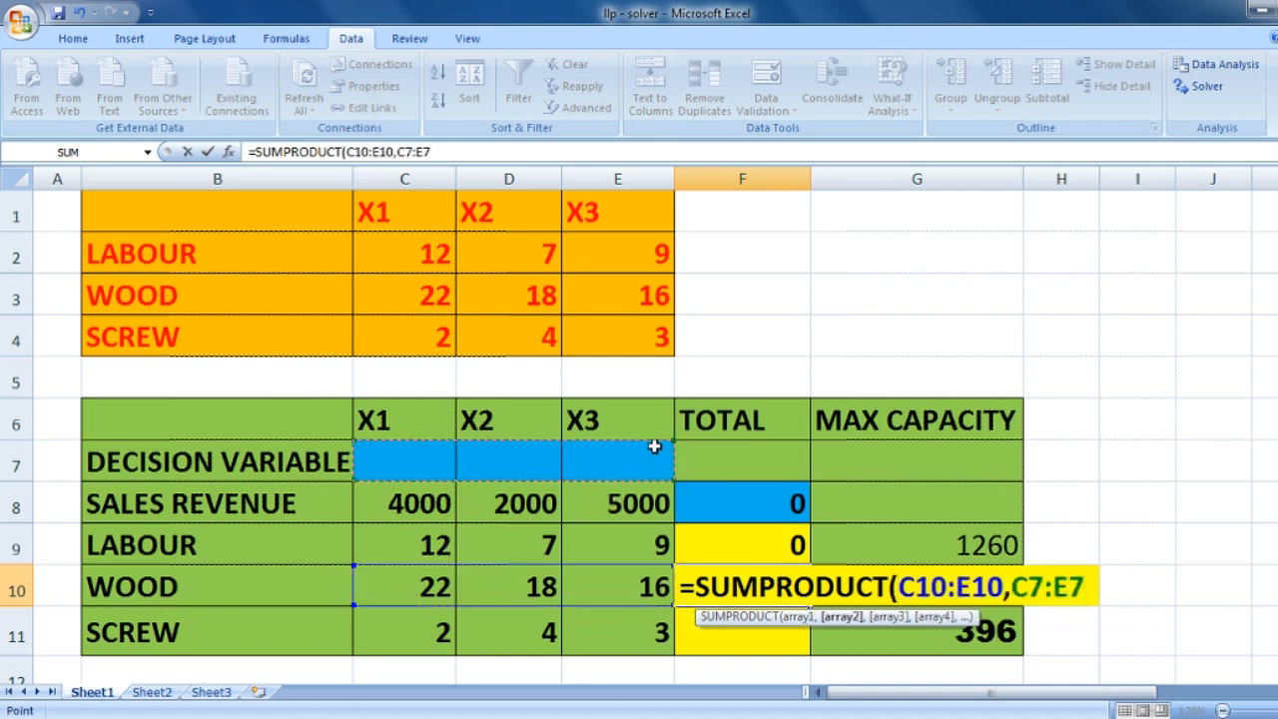
{"action": "type", "text": ")"}
{"action": "key", "text": "Return"}
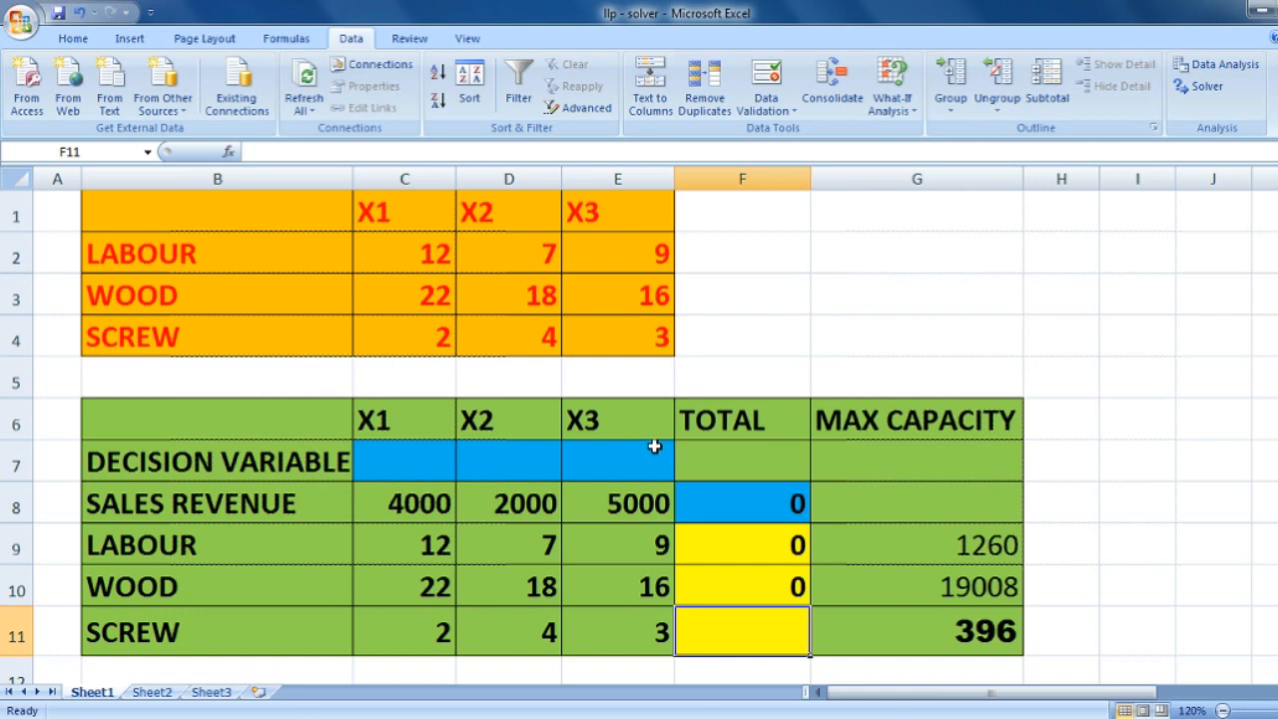
- Enter the screw total in F11 as =C11*C7+D11*D7+E11*E7
{"action": "type", "text": "="}
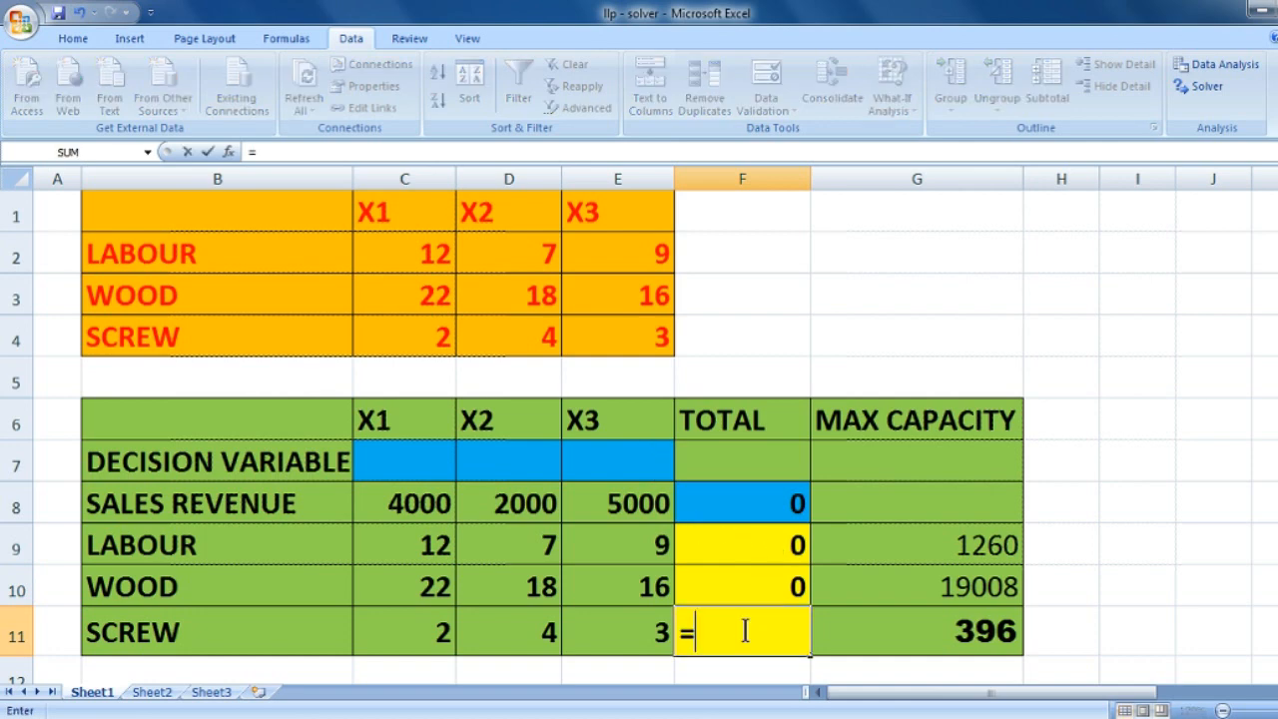
{"action": "left_click", "coordinate": [437, 650]}
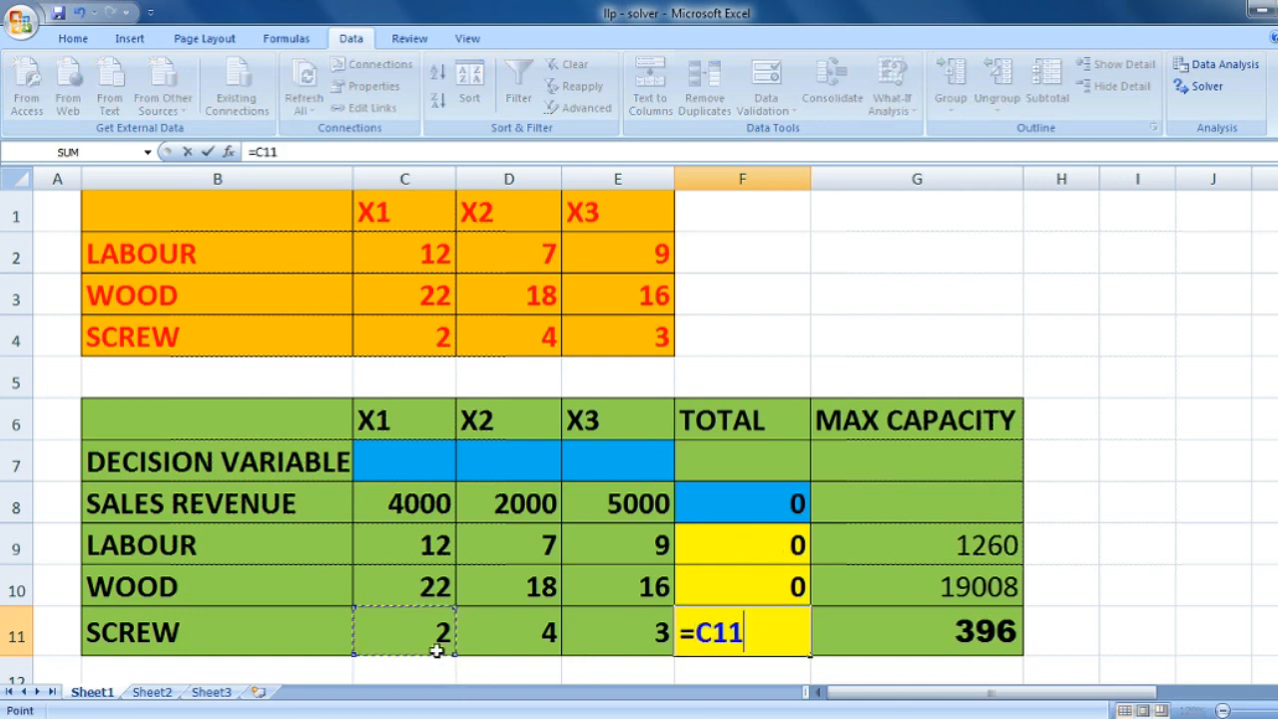
{"action": "type", "text": "*"}
{"action": "left_click", "coordinate": [428, 460]}
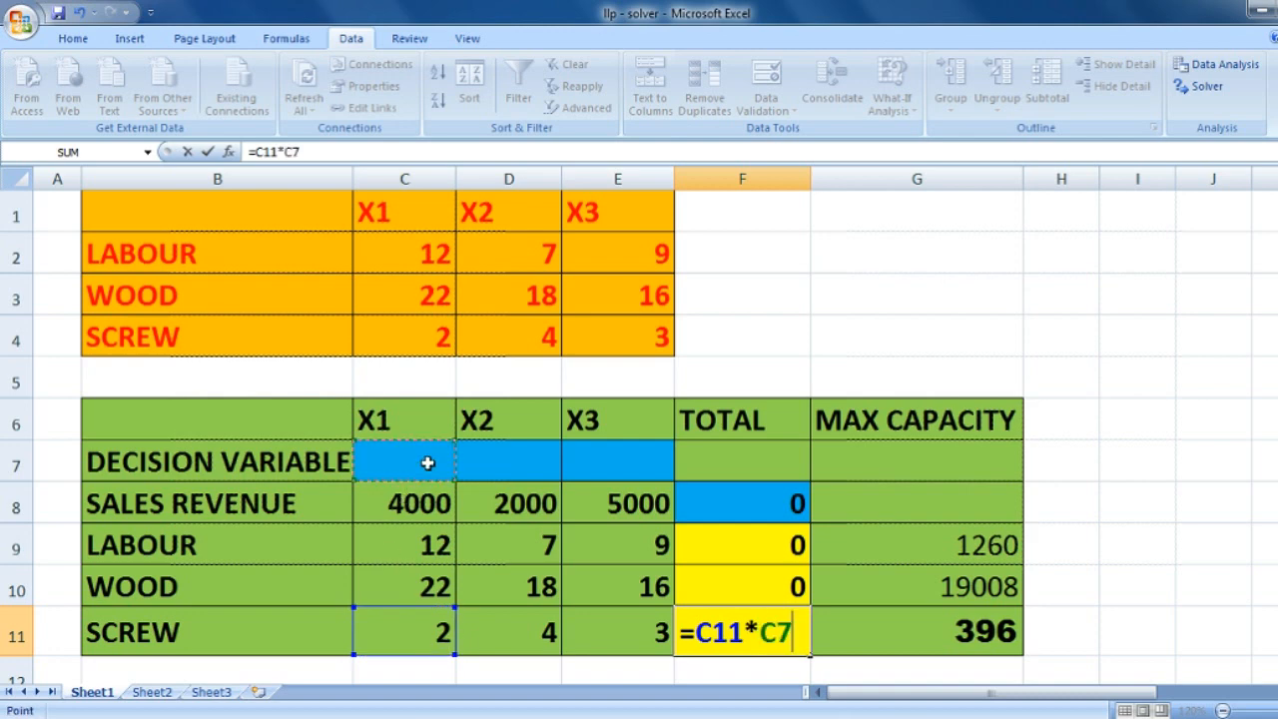
{"action": "type", "text": "+"}
{"action": "left_click", "coordinate": [505, 634]}
{"action": "type", "text": "*"}
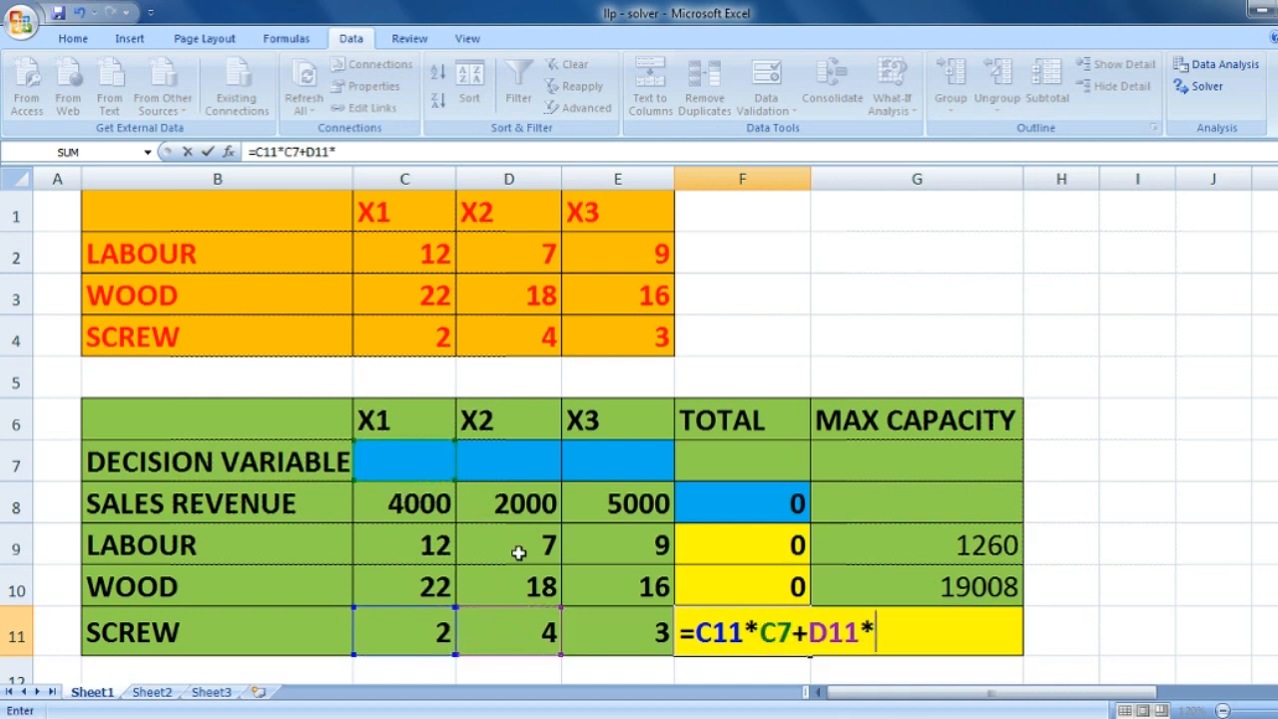
{"action": "left_click", "coordinate": [527, 462]}
{"action": "type", "text": "+"}
{"action": "left_click", "coordinate": [607, 616]}
{"action": "type", "text": "*"}
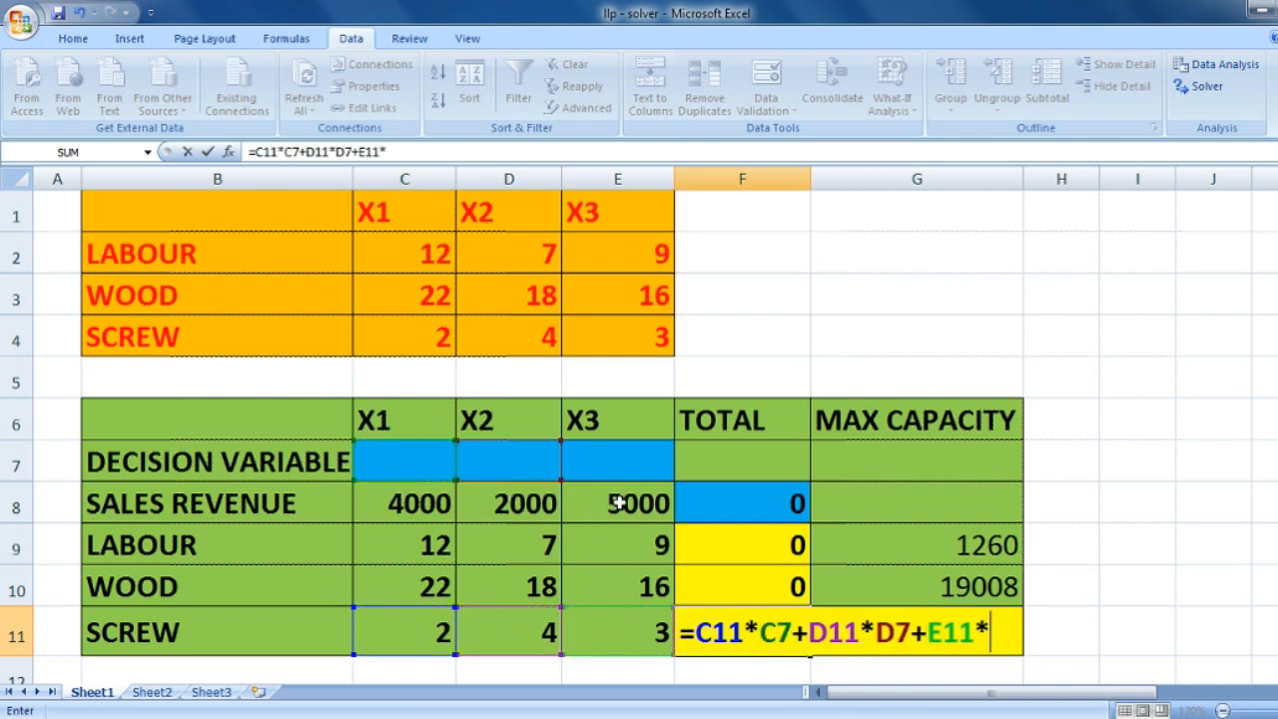
{"action": "left_click", "coordinate": [627, 470]}
{"action": "key", "text": "Return"}
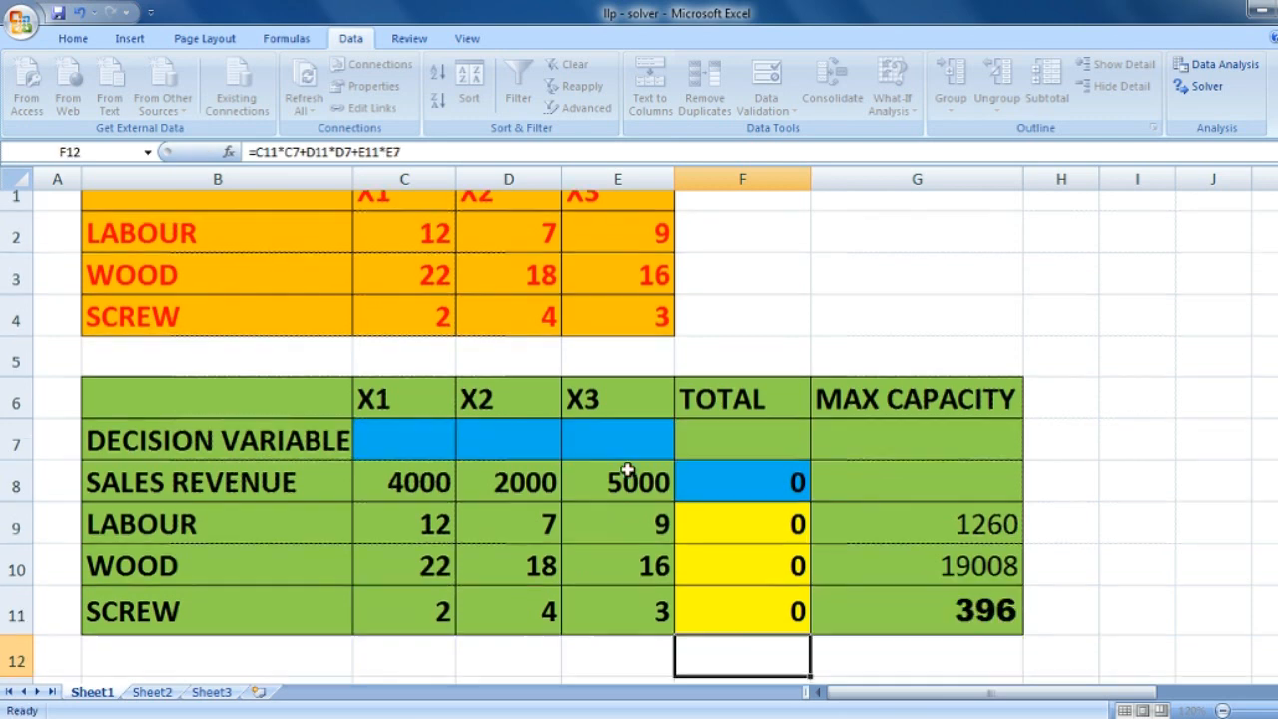
- Open Solver and add the labour constraint that $F$9 must be <= $G$9
{"action": "left_click_drag", "start_coordinate": [769, 455], "coordinate": [759, 559]}
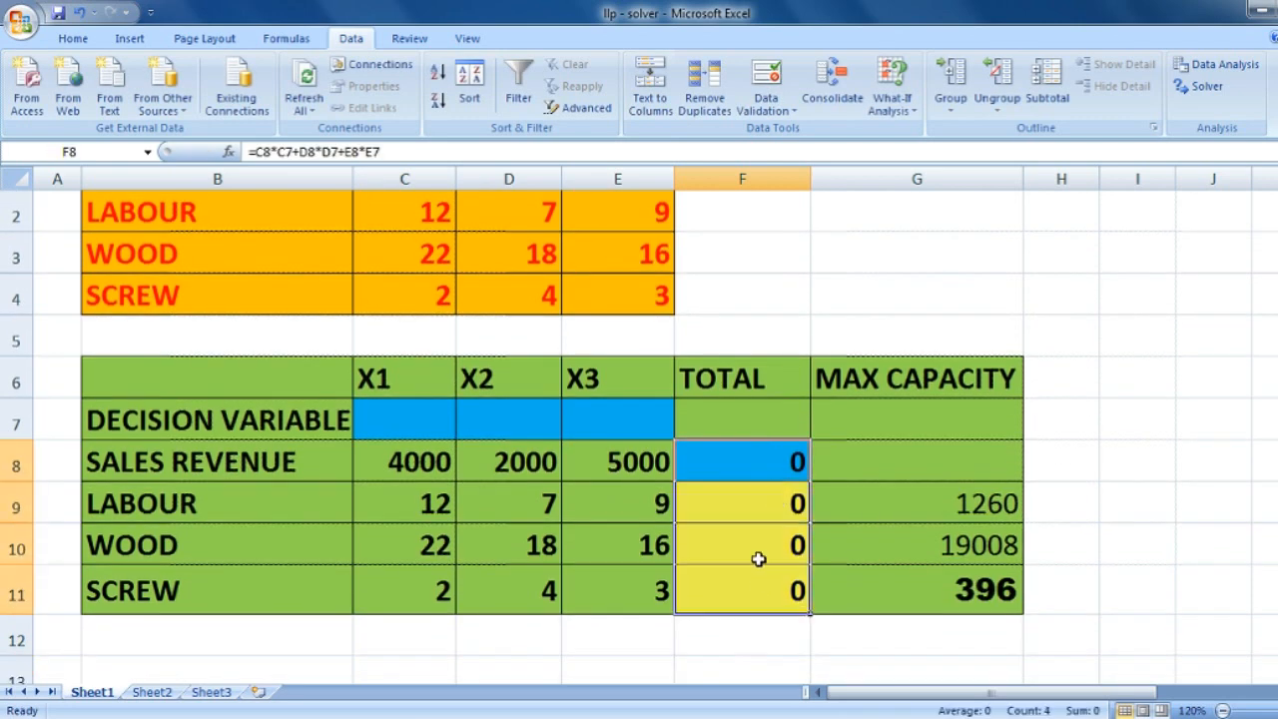
{"action": "scroll", "coordinate": [969, 343], "scroll_direction": "up", "scroll_amount": 1}
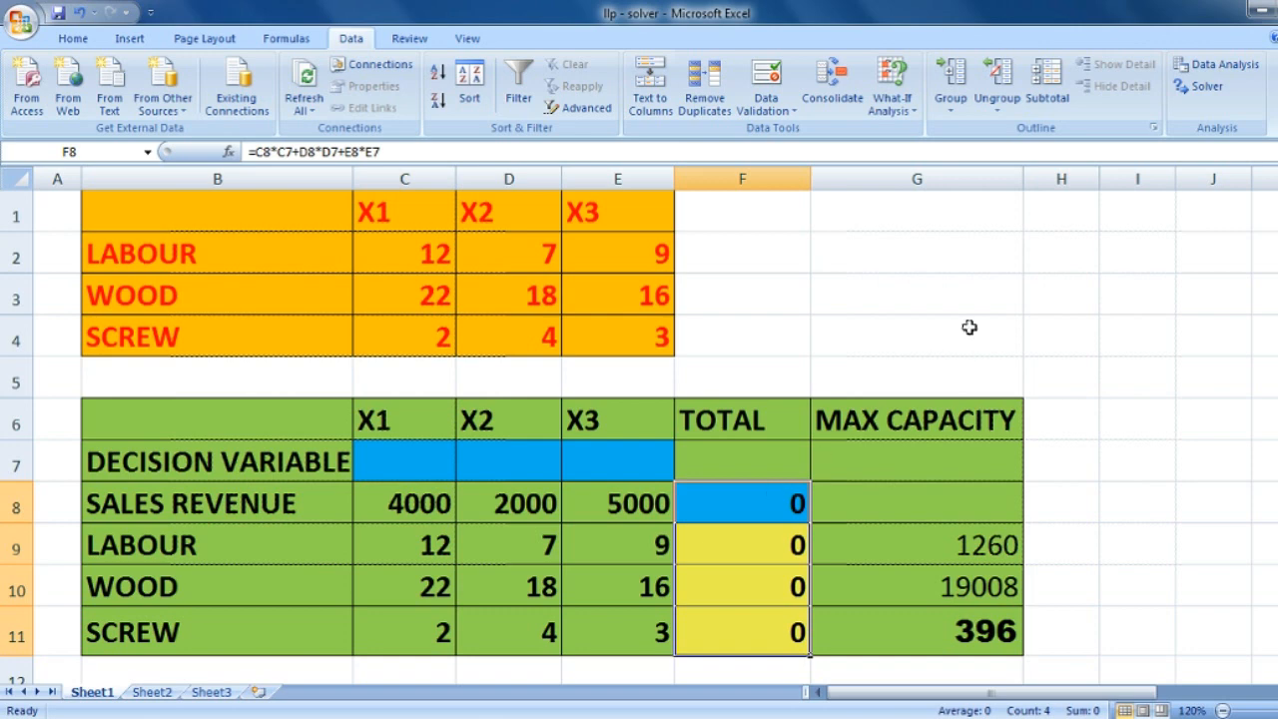
{"action": "left_click", "coordinate": [1215, 85]}
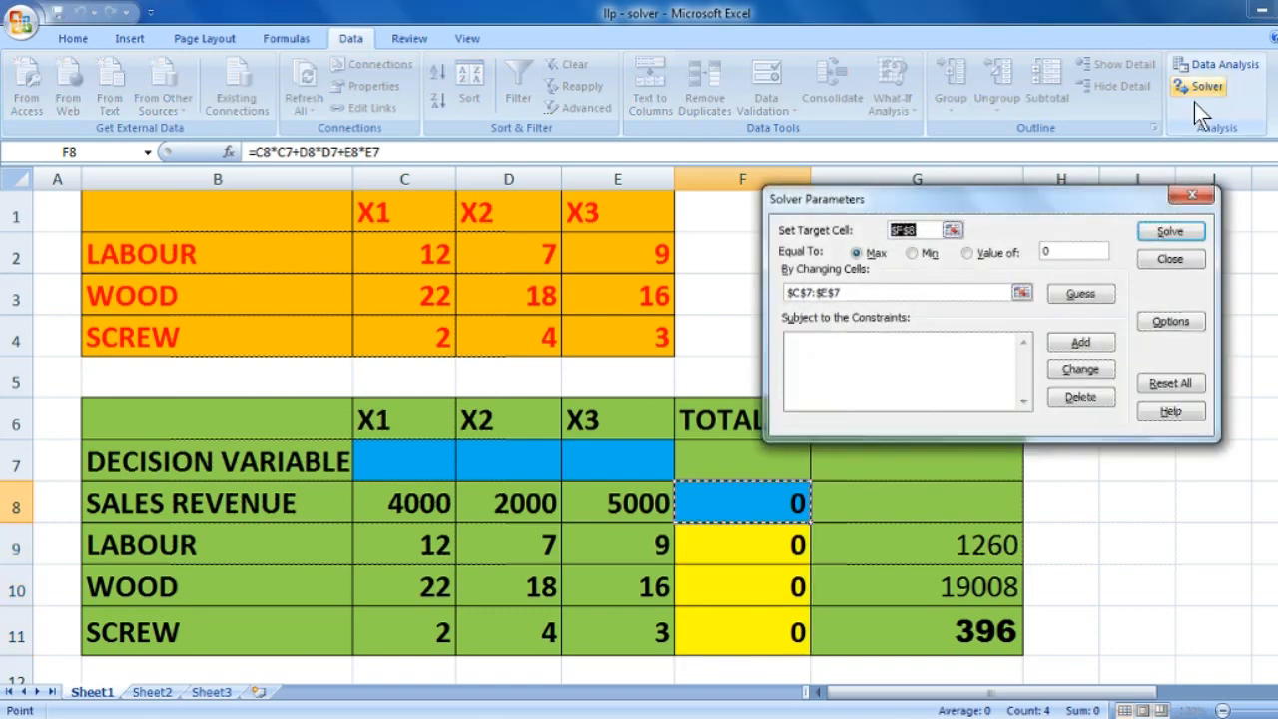
{"action": "left_click", "coordinate": [1065, 347]}
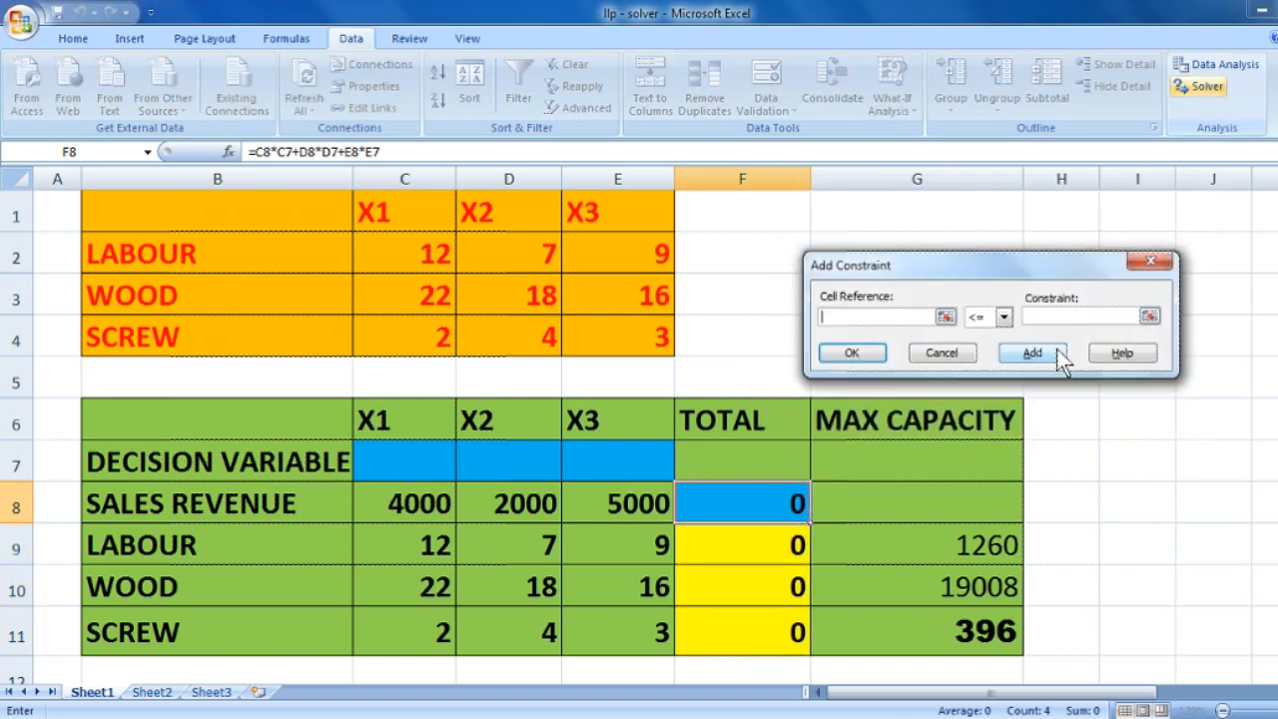
{"action": "left_click", "coordinate": [778, 549]}
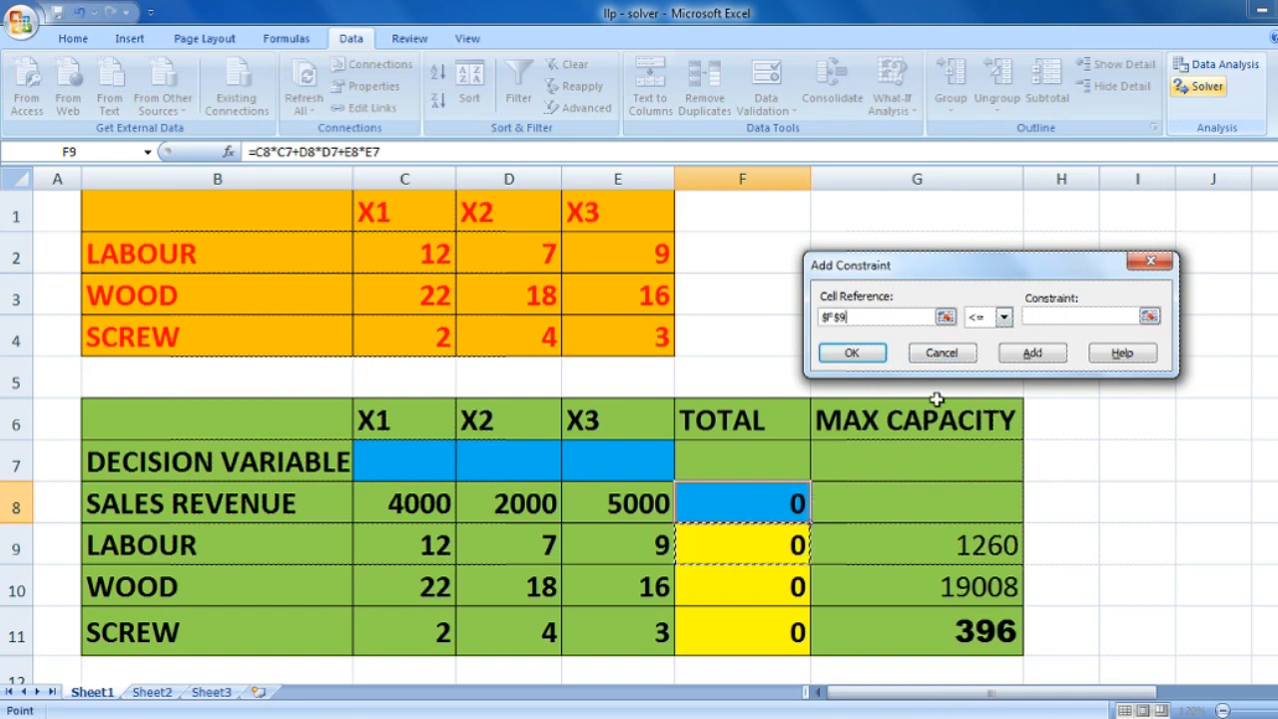
{"action": "left_click", "coordinate": [1065, 315]}
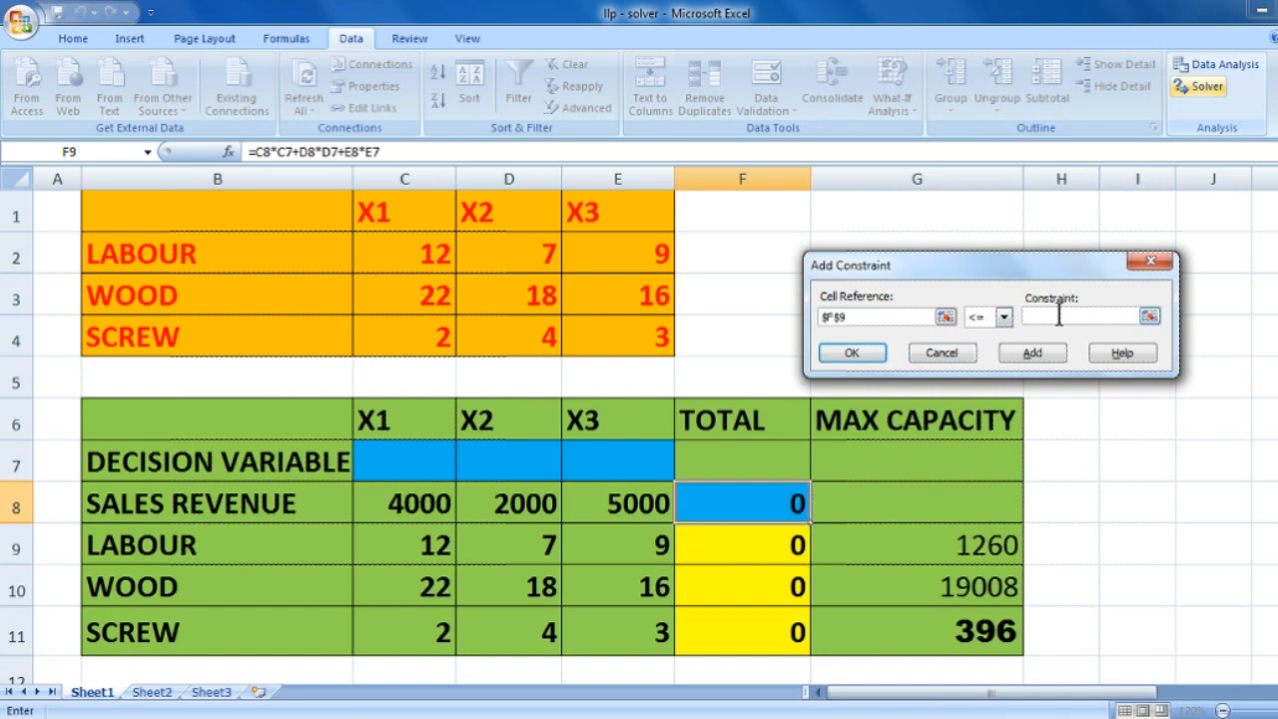
{"action": "left_click", "coordinate": [928, 540]}
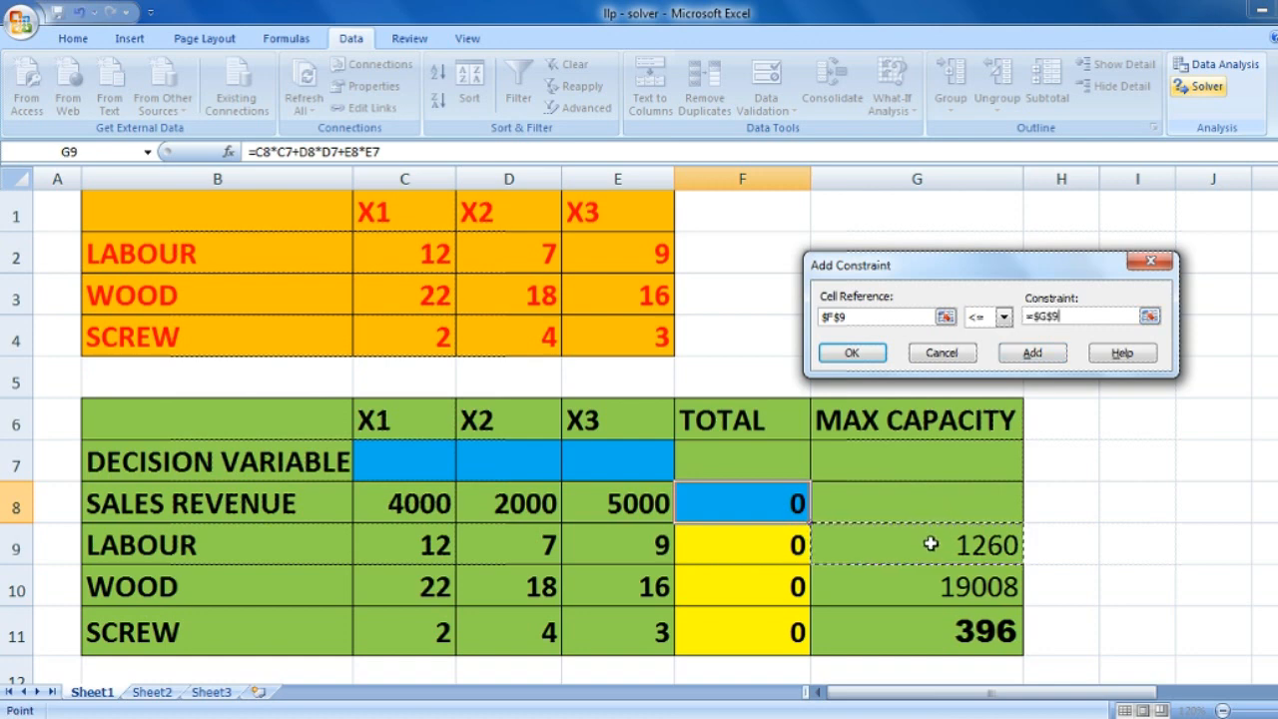
{"action": "left_click", "coordinate": [1034, 355]}
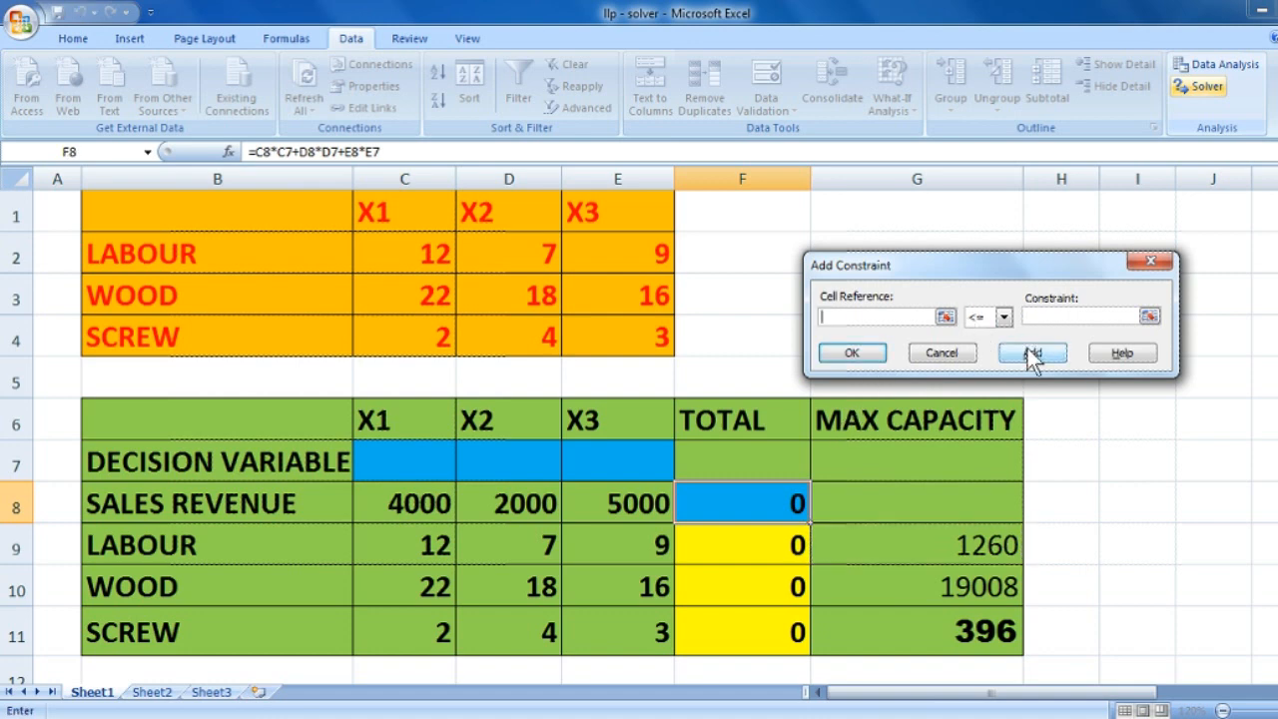
- Add the wood constraint that $F$10 must be <= $G$10
{"action": "left_click", "coordinate": [747, 590]}
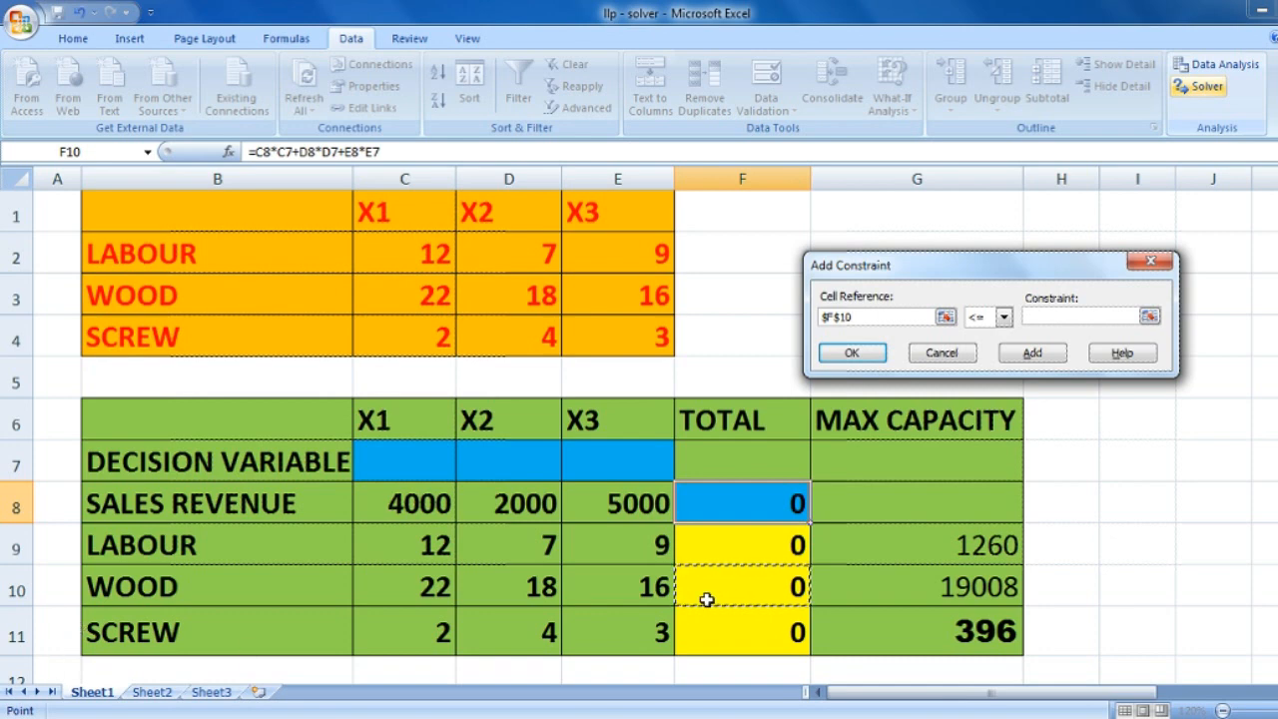
{"action": "left_click", "coordinate": [1044, 318]}
{"action": "left_click", "coordinate": [939, 577]}
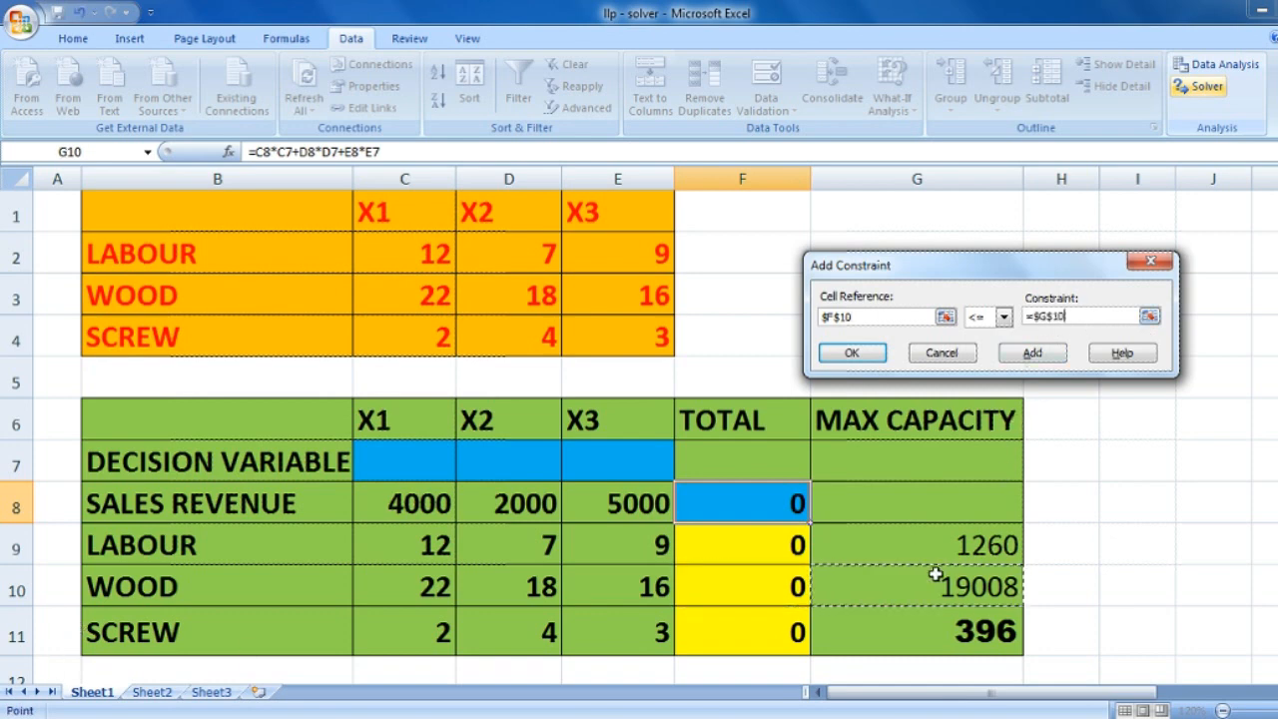
{"action": "left_click", "coordinate": [871, 354]}
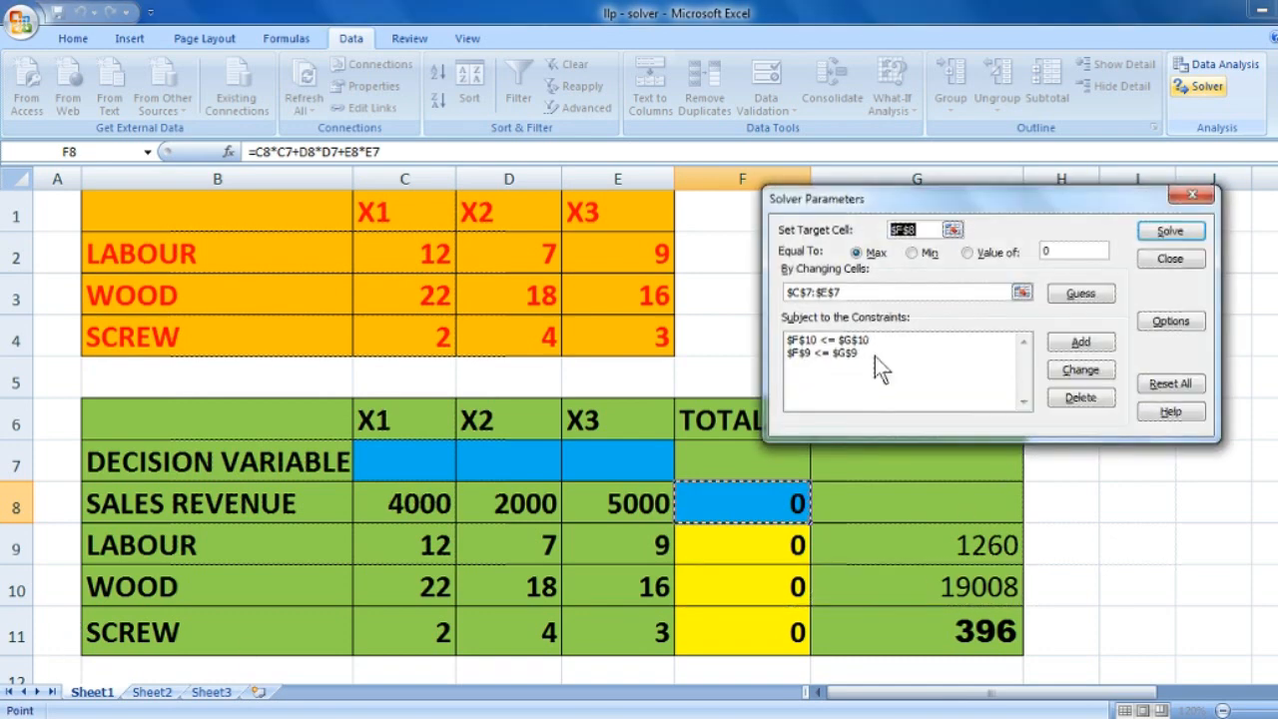
- Add the screw constraint that $F$11 must be <= $G$11
{"action": "left_click", "coordinate": [1069, 342]}
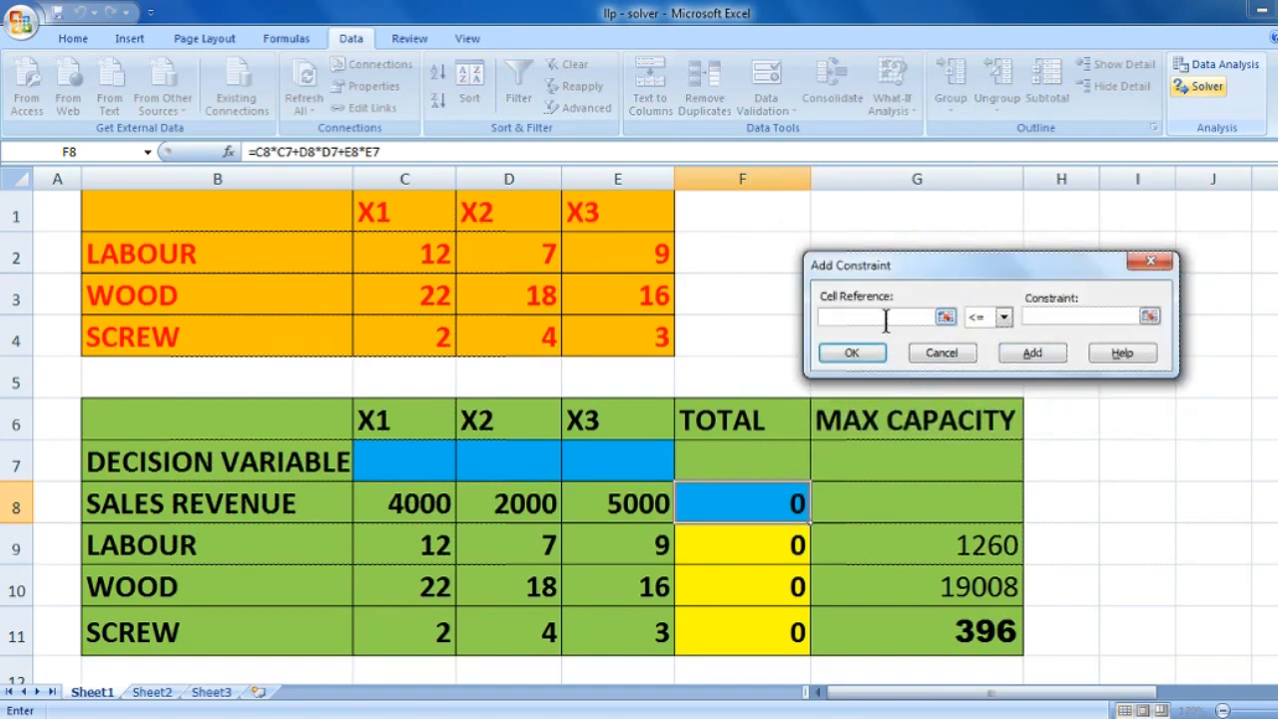
{"action": "left_click", "coordinate": [734, 640]}
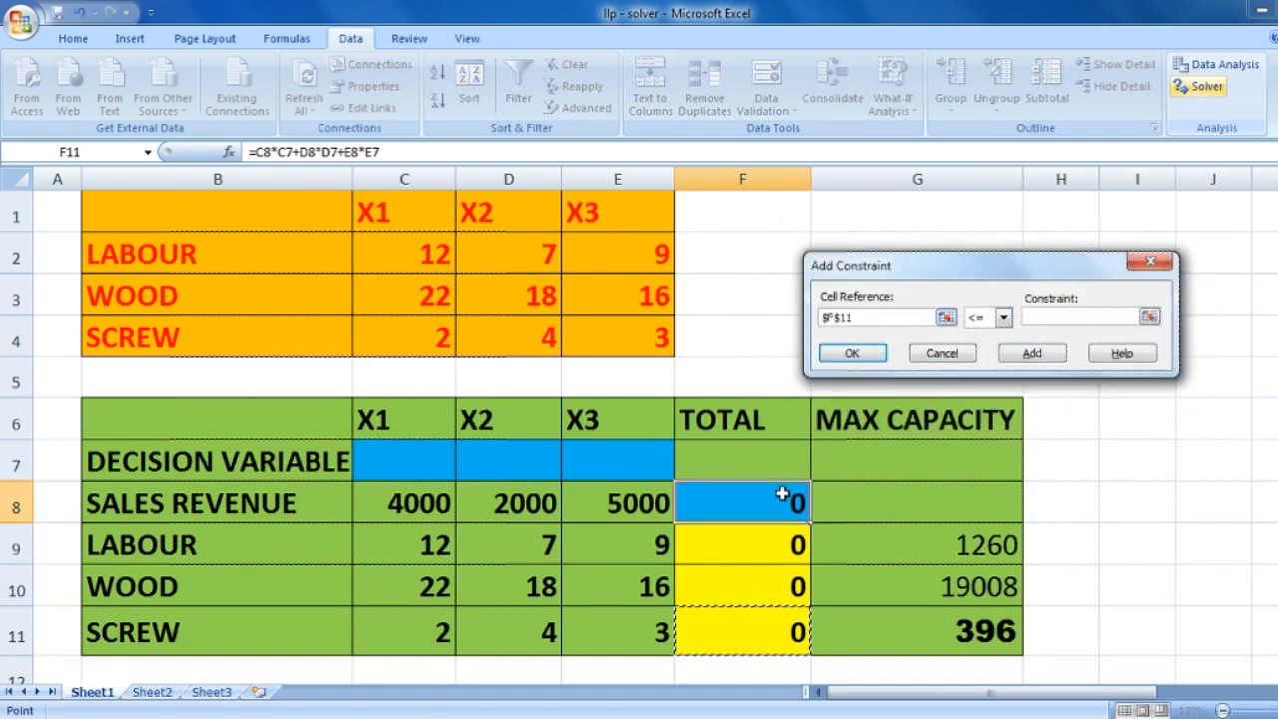
{"action": "left_click", "coordinate": [1068, 314]}
{"action": "left_click", "coordinate": [939, 620]}
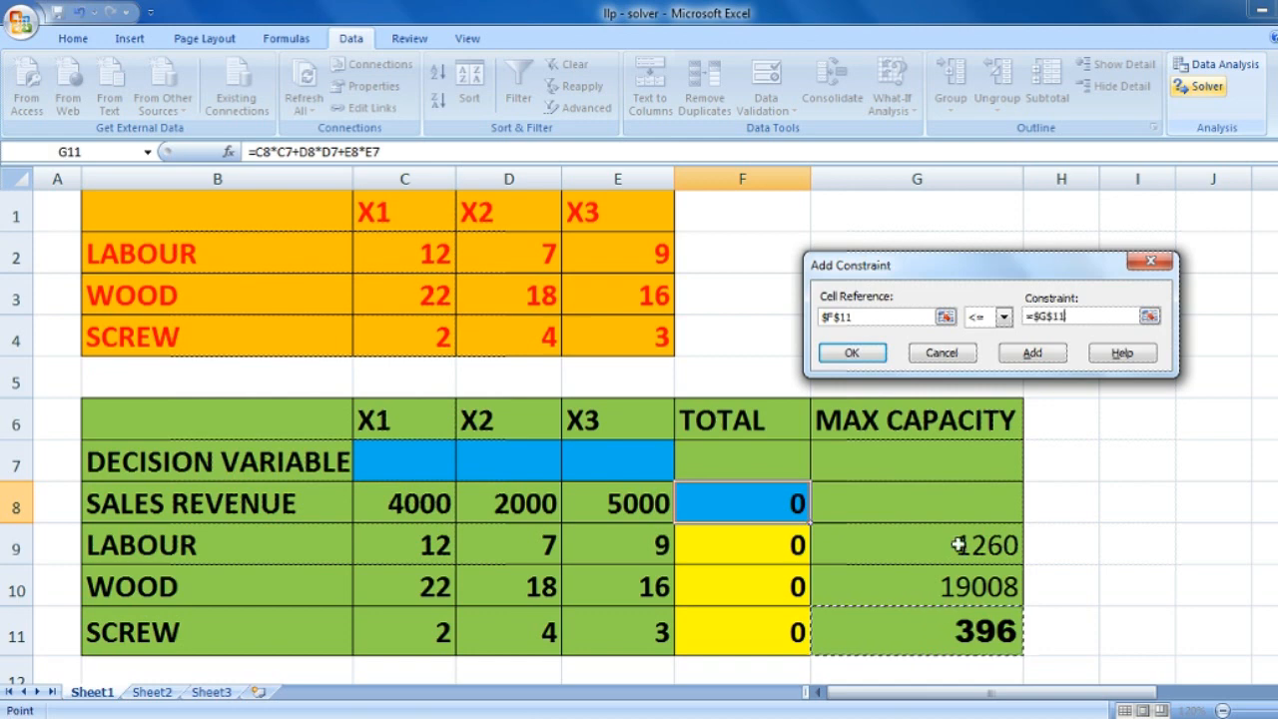
{"action": "left_click", "coordinate": [854, 354]}
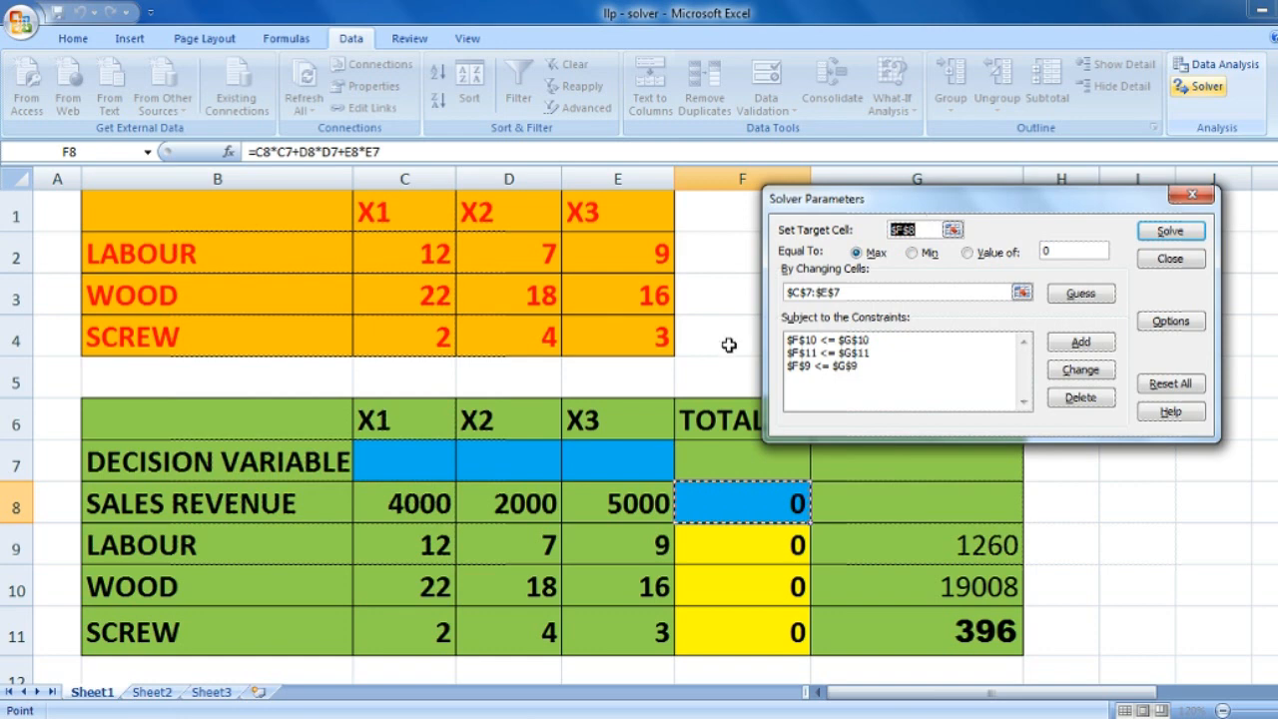
- Solve the model, keep the Solver solution and widen columns C, D and E to fit the full decision variable values
{"action": "left_click", "coordinate": [1170, 231]}
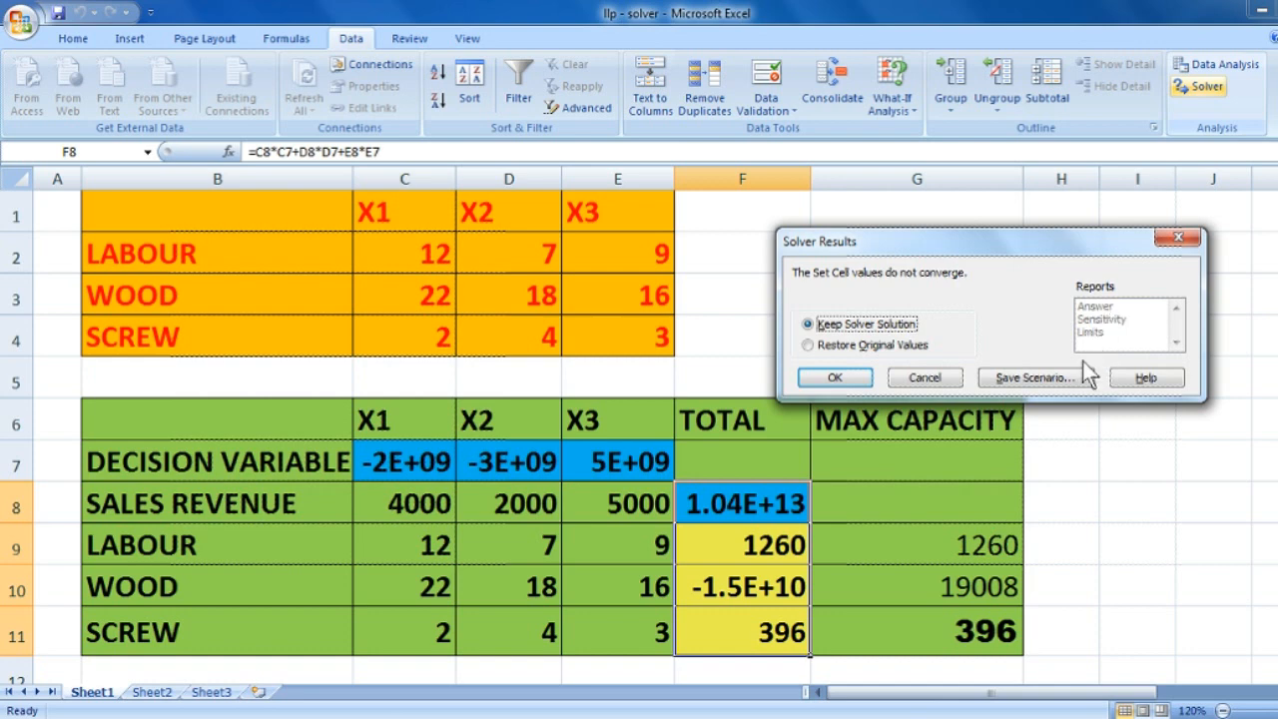
{"action": "left_click", "coordinate": [836, 378]}
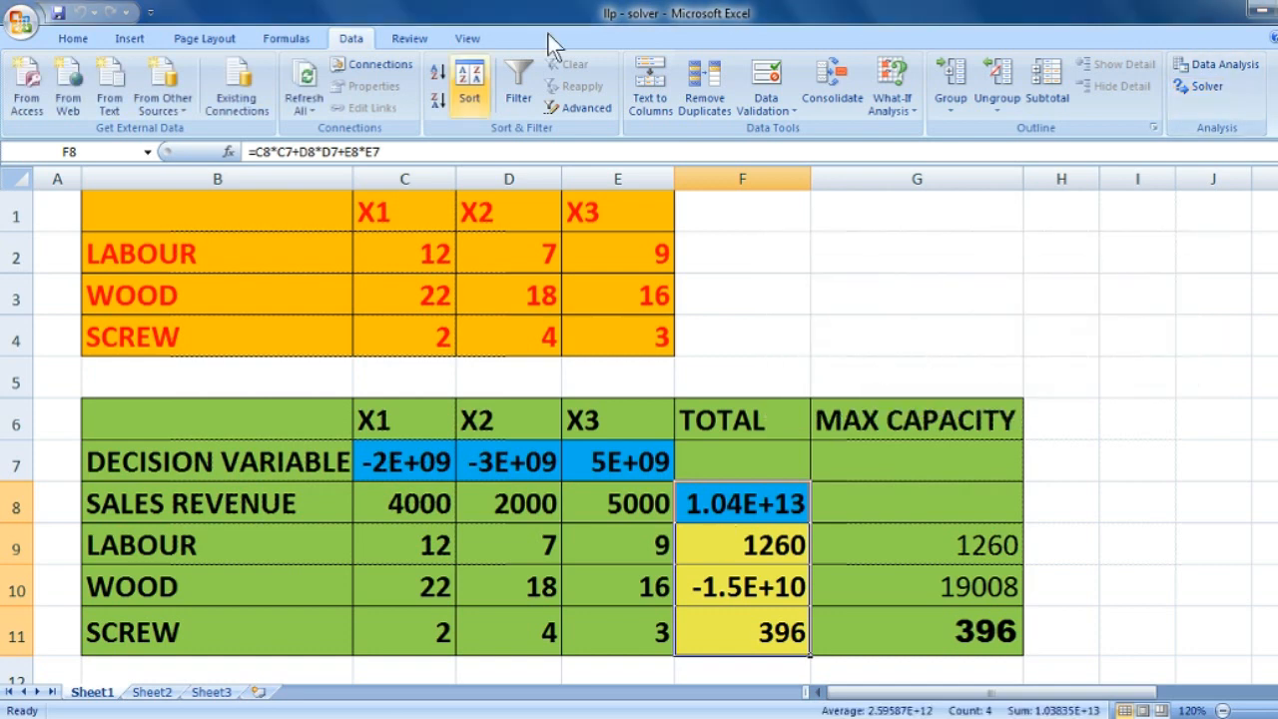
{"action": "left_click_drag", "start_coordinate": [456, 180], "coordinate": [547, 185]}
{"action": "left_click_drag", "start_coordinate": [650, 185], "coordinate": [781, 190]}
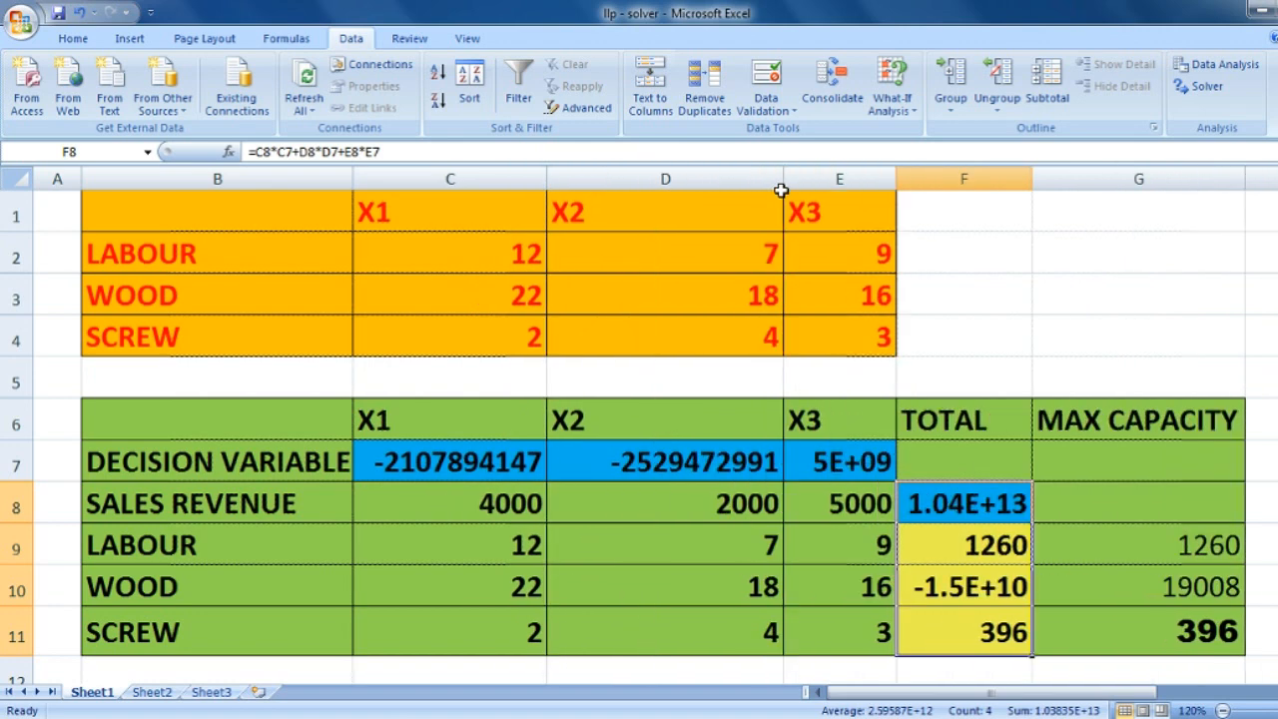
{"action": "left_click_drag", "start_coordinate": [896, 178], "coordinate": [977, 176]}
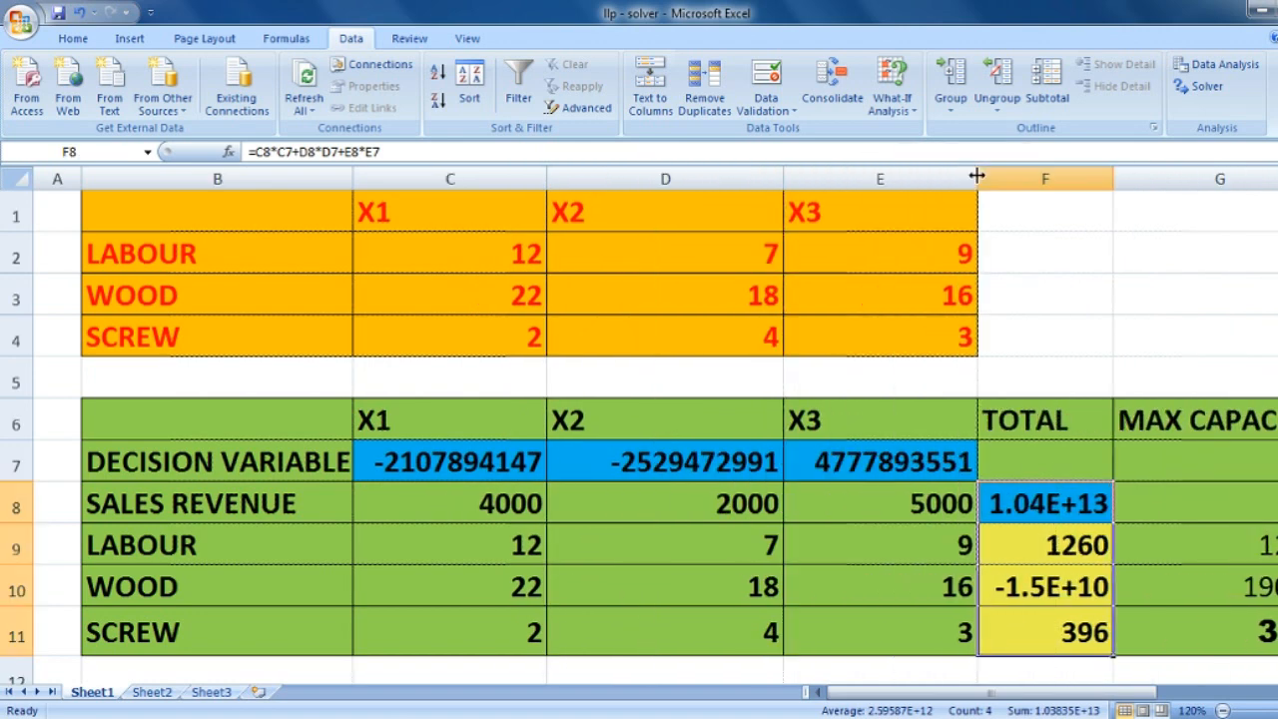
- Dismiss the Data Analysis dialog and undo the latest column width changes
{"action": "left_click", "coordinate": [1210, 66]}
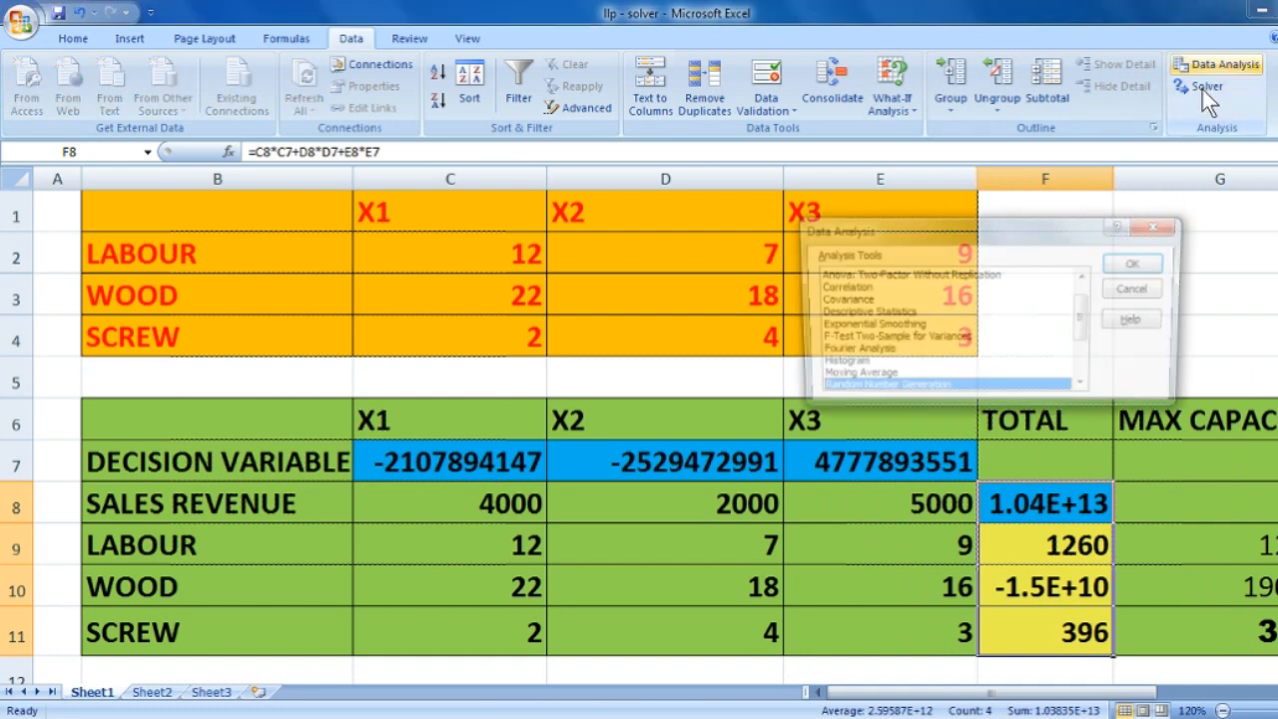
{"action": "left_click", "coordinate": [1159, 223]}
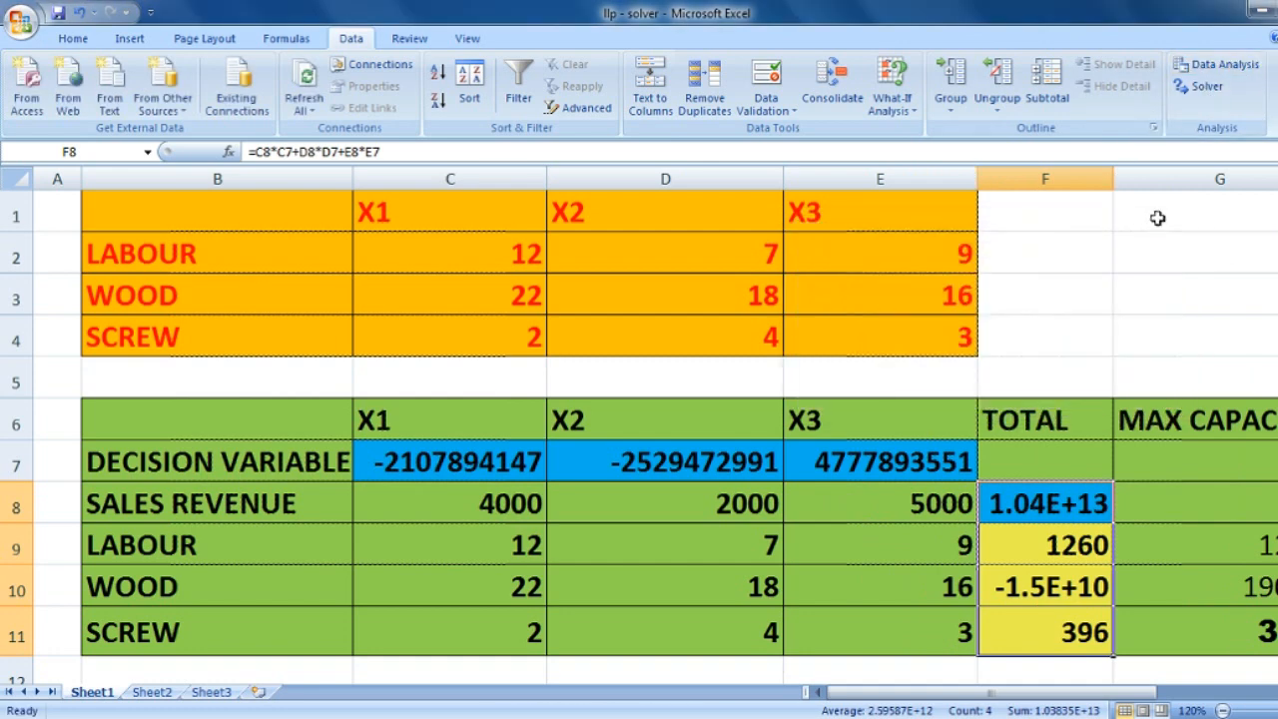
{"action": "key", "text": "ctrl+z"}
{"action": "key", "text": "ctrl+z"}
{"action": "key", "text": "ctrl+z"}
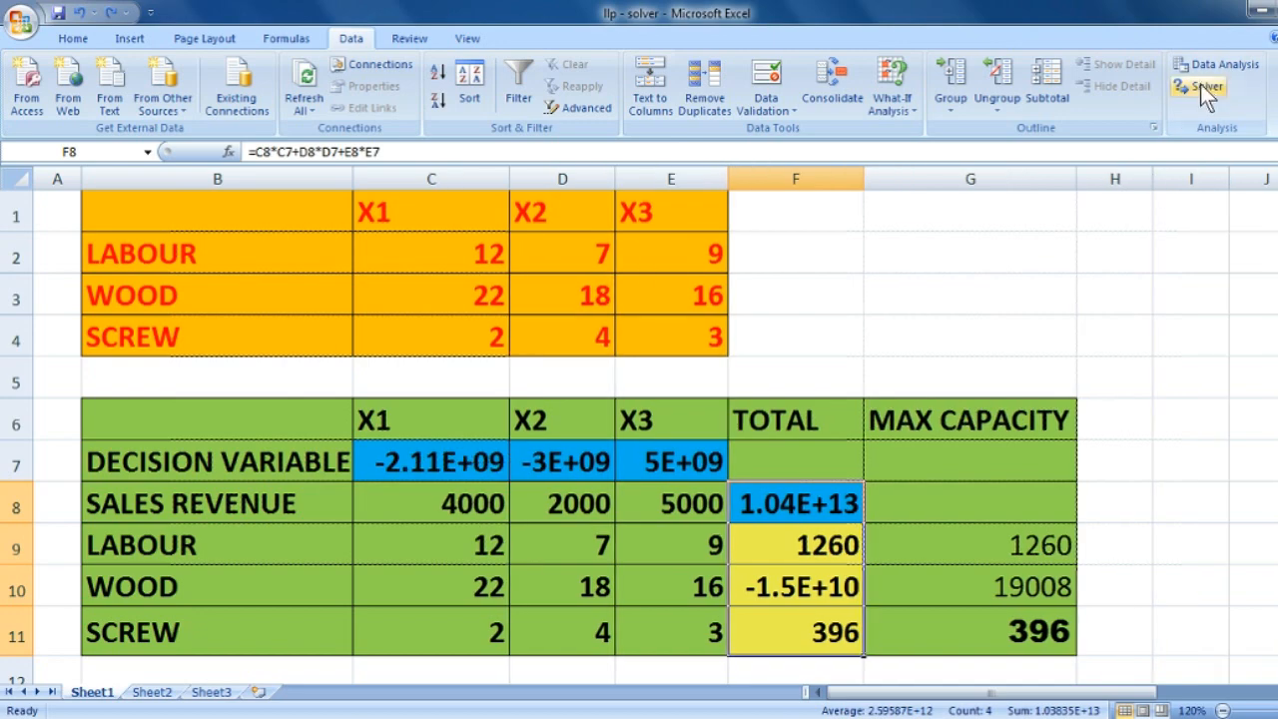
- Reopen Solver and enable Assume Non-Negative in its options
{"action": "left_click", "coordinate": [1201, 86]}
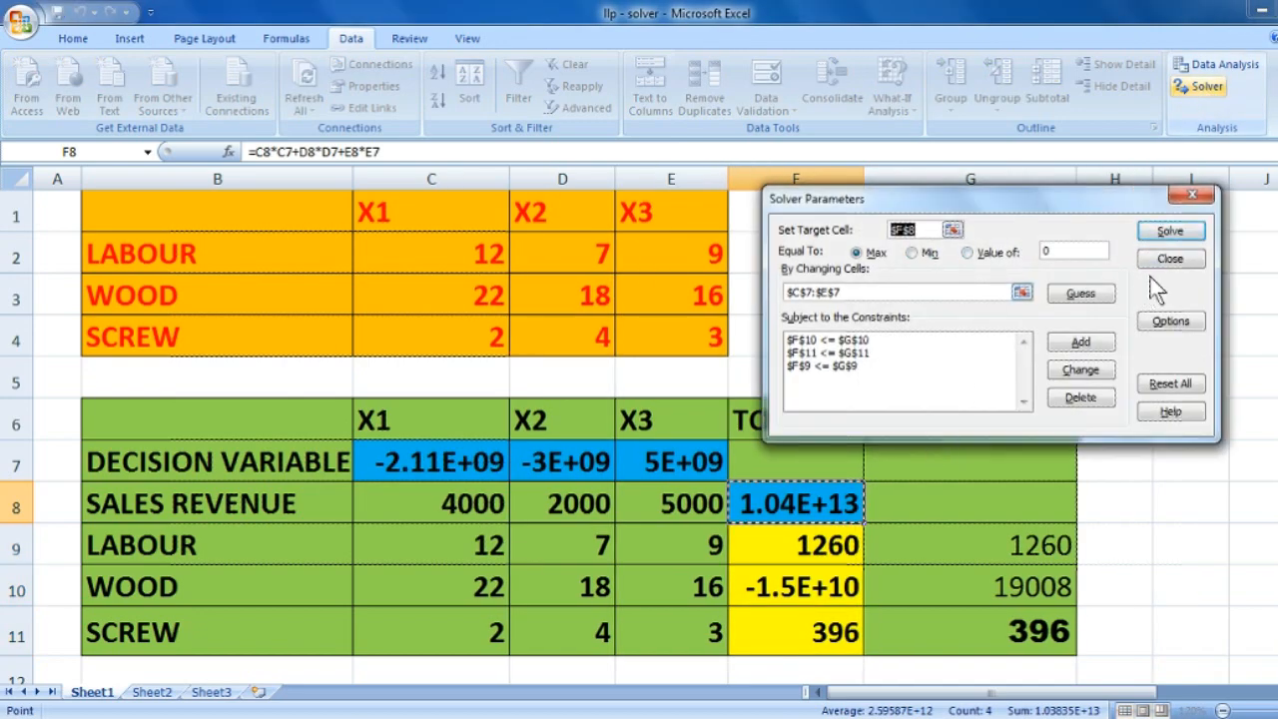
{"action": "left_click", "coordinate": [1173, 321]}
{"action": "left_click", "coordinate": [871, 379]}
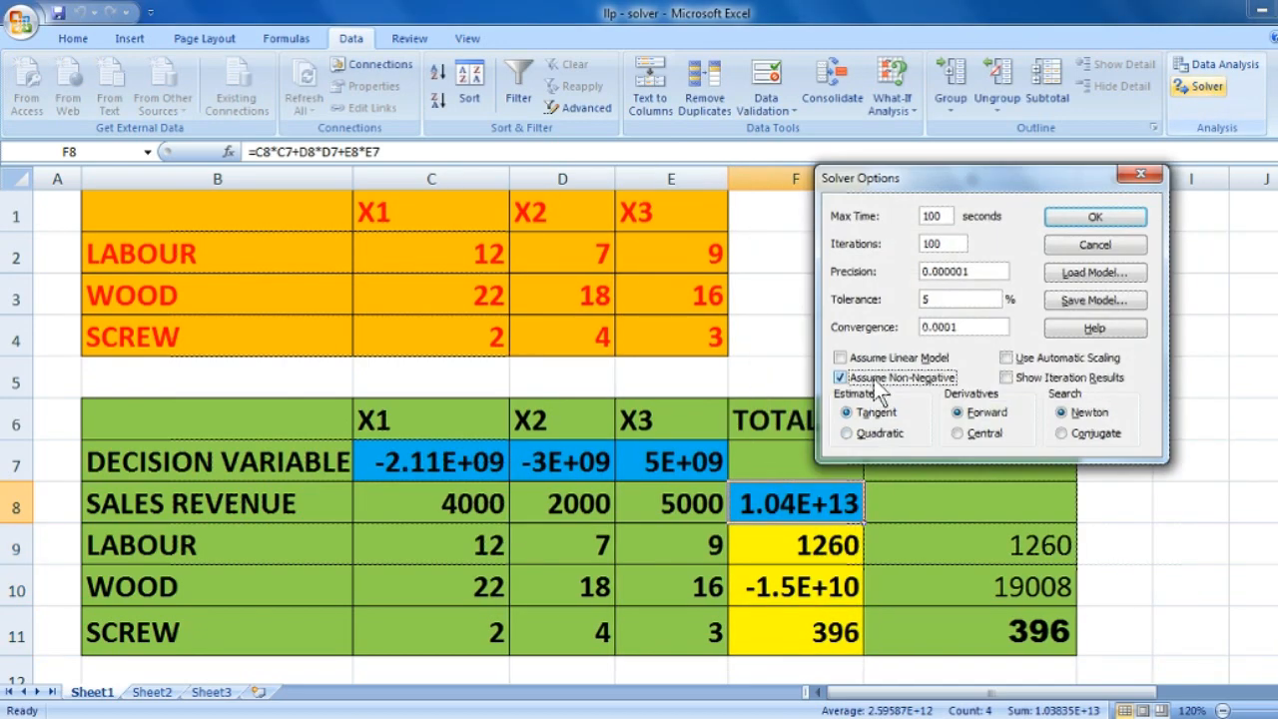
{"action": "left_click", "coordinate": [1105, 217]}
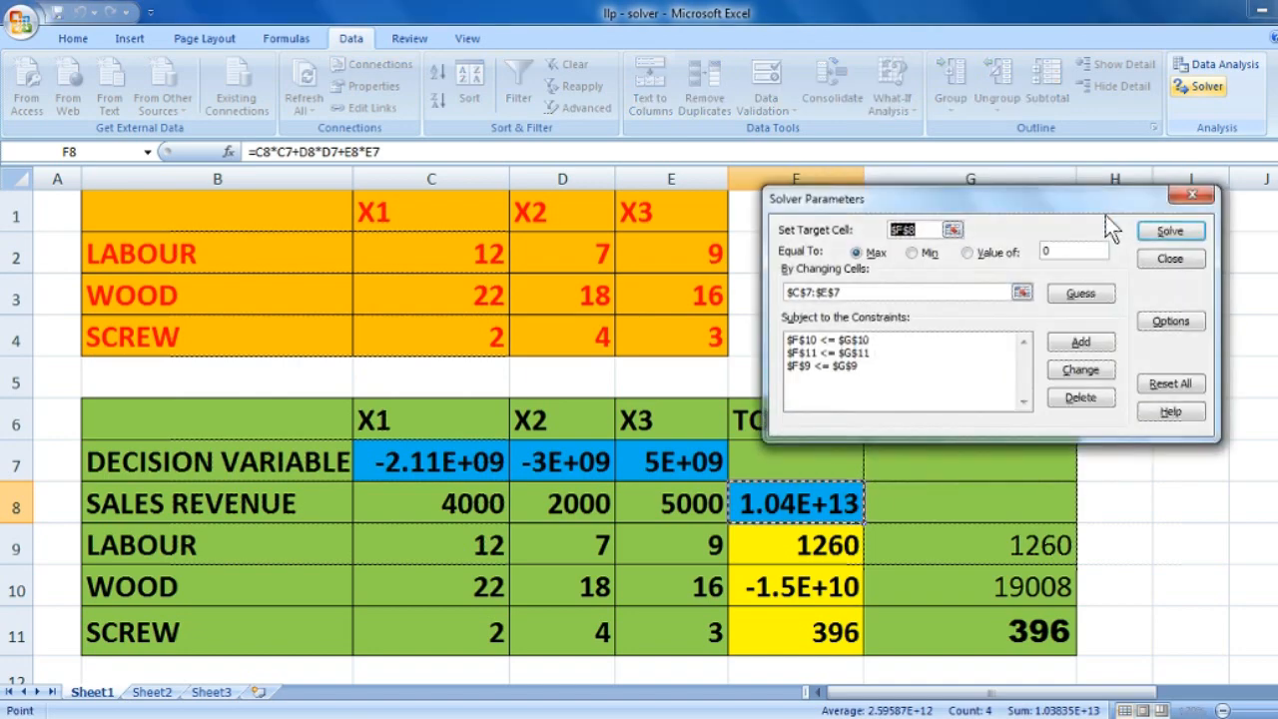
- Solve the model again, keeping the Solver solution and generating the Answer, Sensitivity and Limits reports
{"action": "left_click", "coordinate": [1162, 233]}
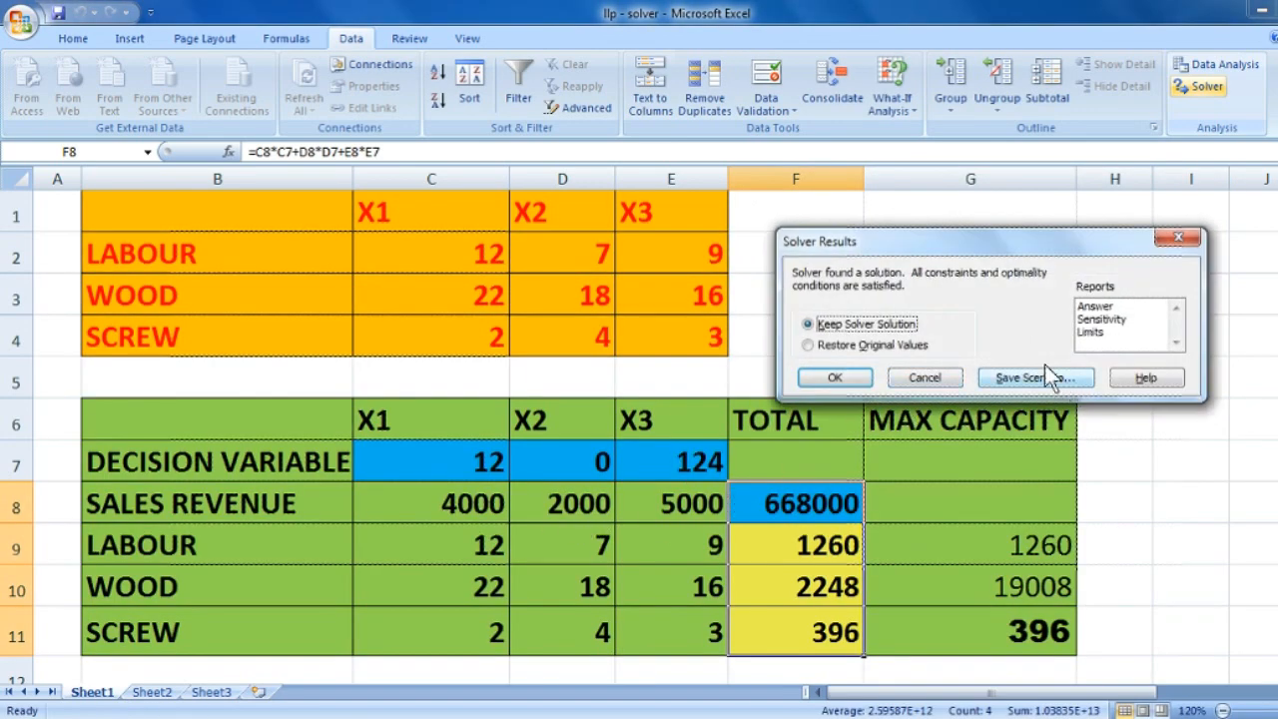
{"action": "left_click_drag", "start_coordinate": [1119, 310], "coordinate": [1111, 322]}
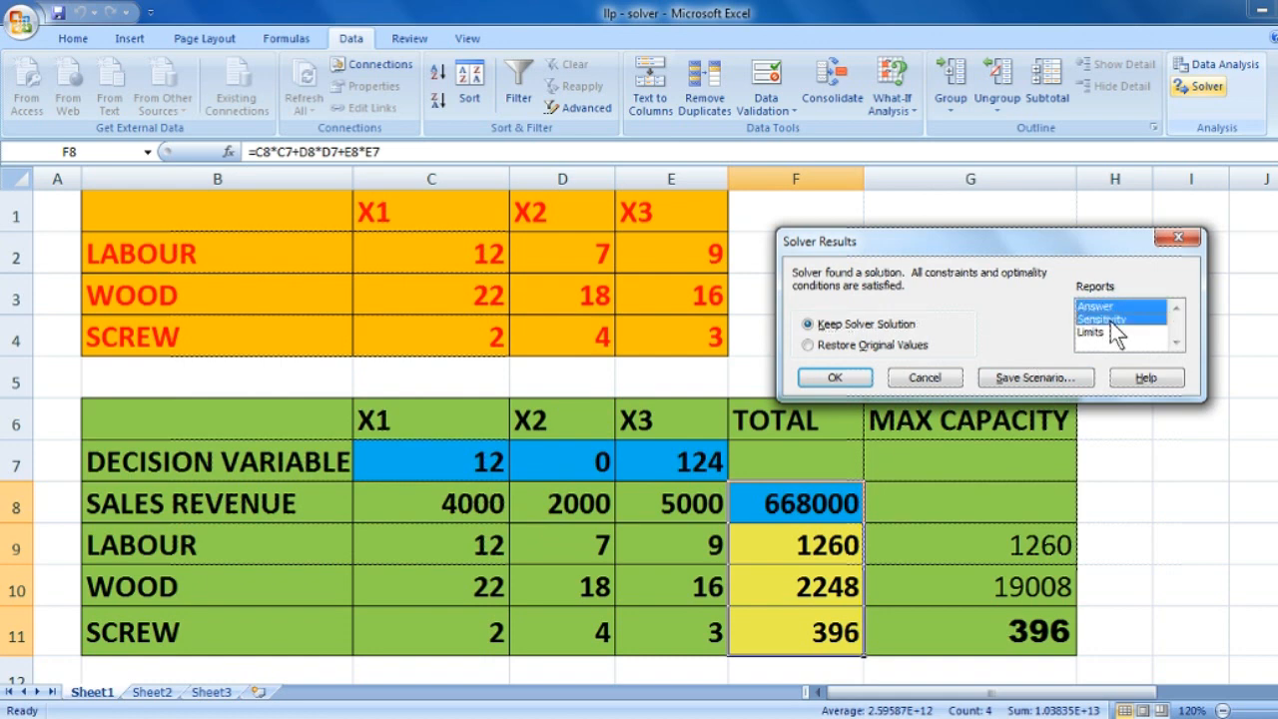
{"action": "left_click", "coordinate": [834, 380]}
- Review the Answer, Sensitivity and Limits reports, and return to Sheet1
{"action": "left_click", "coordinate": [127, 699]}
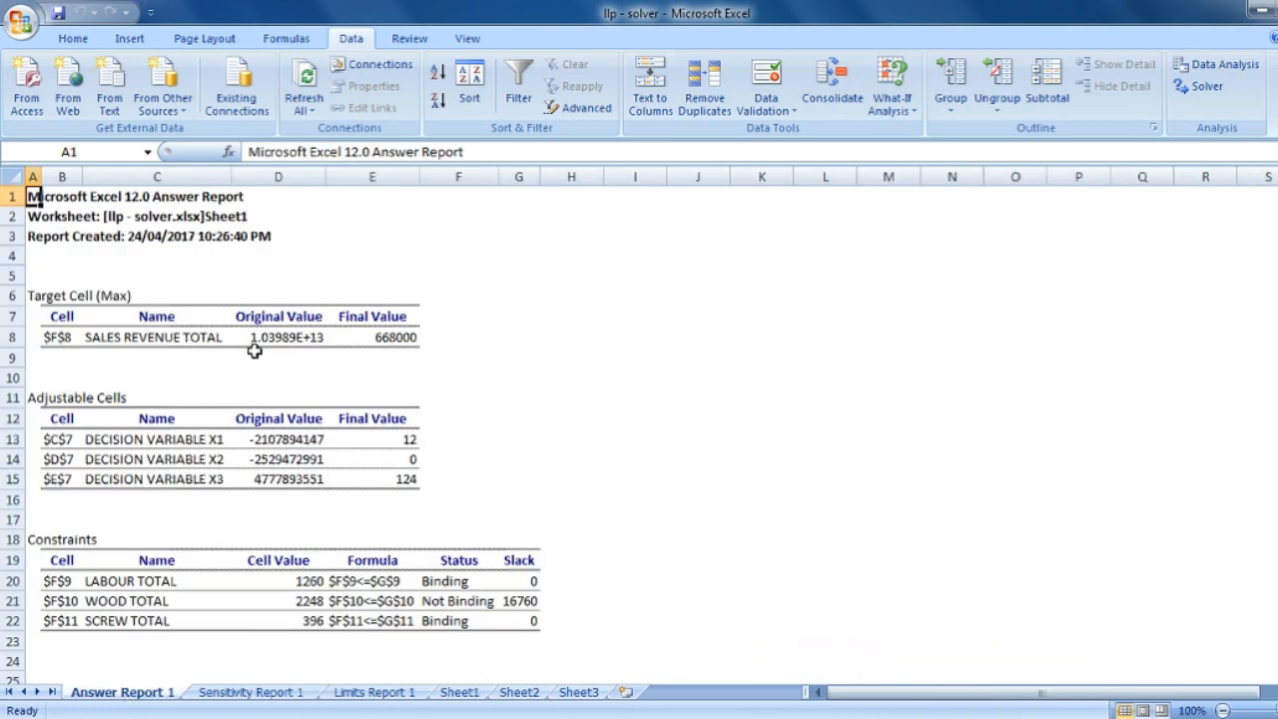
{"action": "left_click", "coordinate": [290, 680]}
{"action": "left_click", "coordinate": [296, 698]}
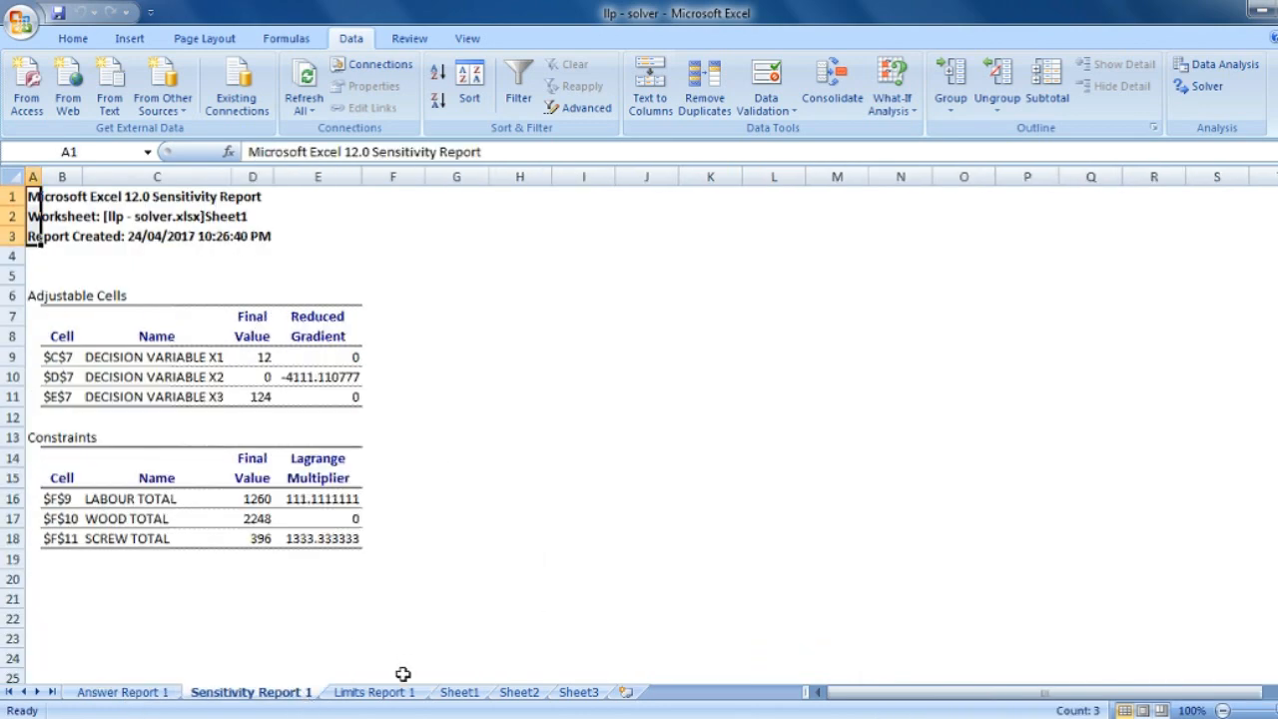
{"action": "left_click", "coordinate": [380, 698]}
{"action": "left_click", "coordinate": [484, 699]}
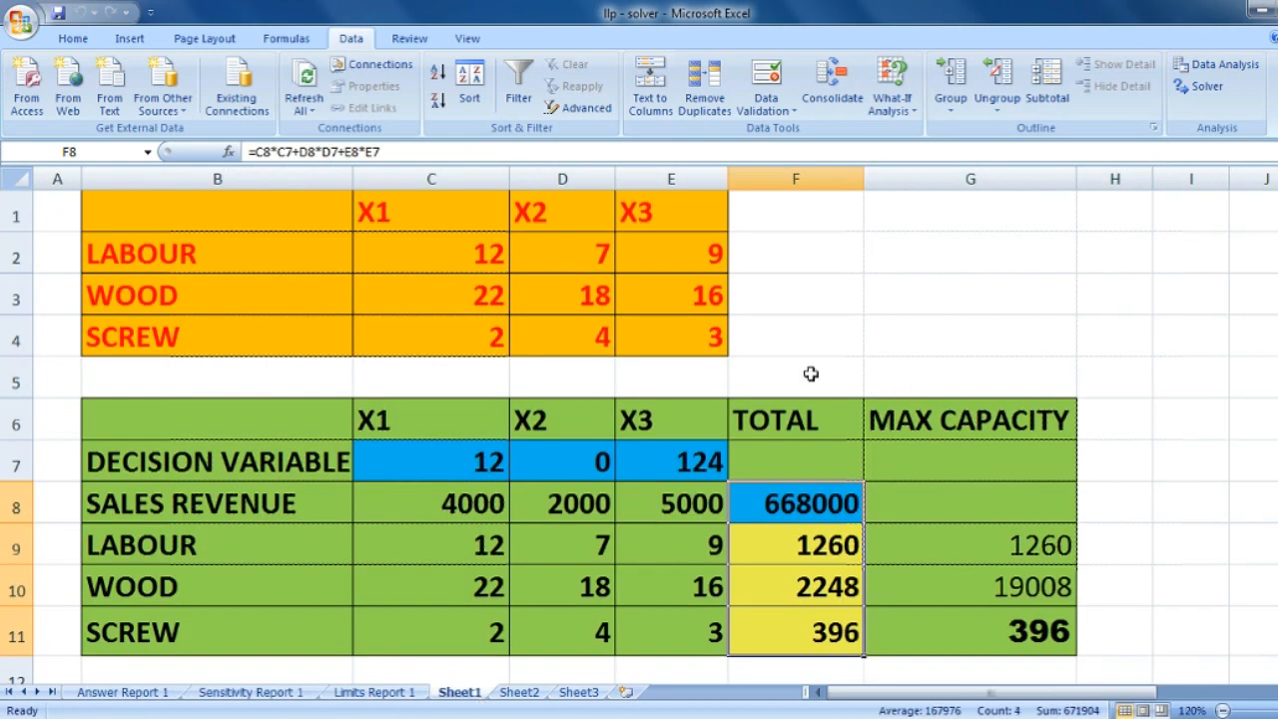
- Examine the solved X1 and X3 values, the sales revenue total, and the labour, wood and screw totals against their maximum capacities
{"action": "left_click", "coordinate": [483, 459]}
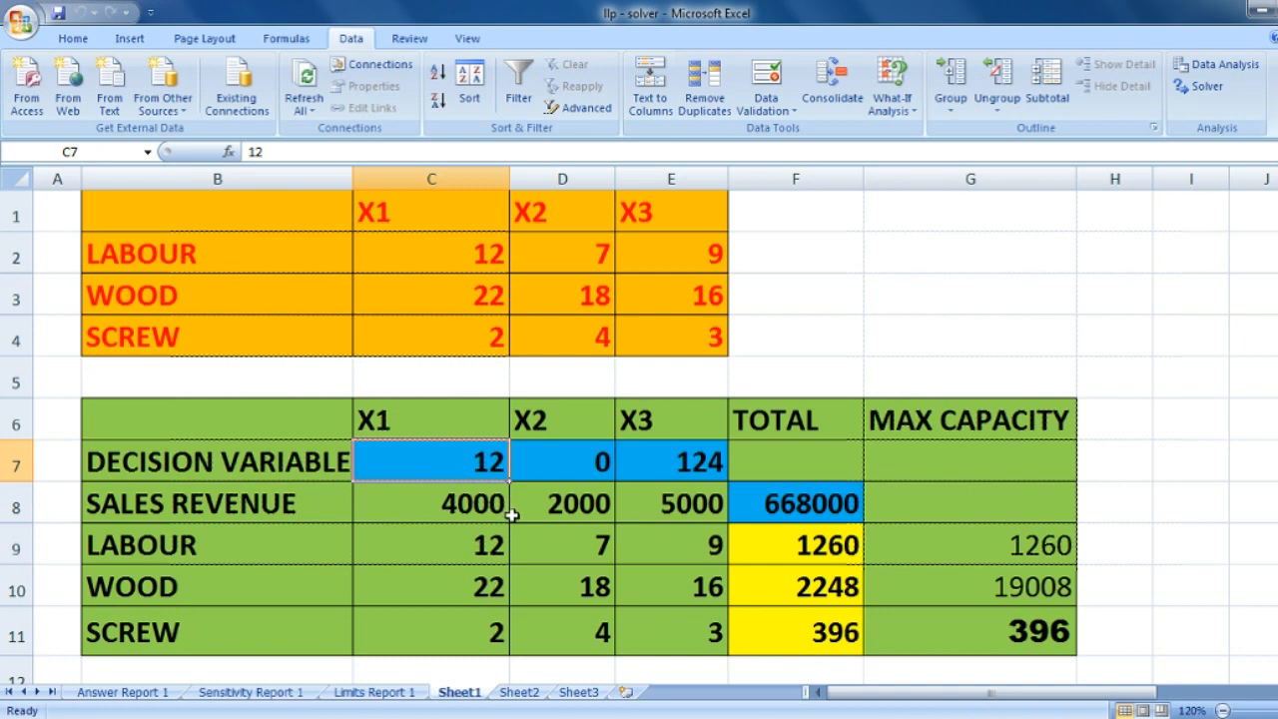
{"action": "left_click", "coordinate": [709, 467]}
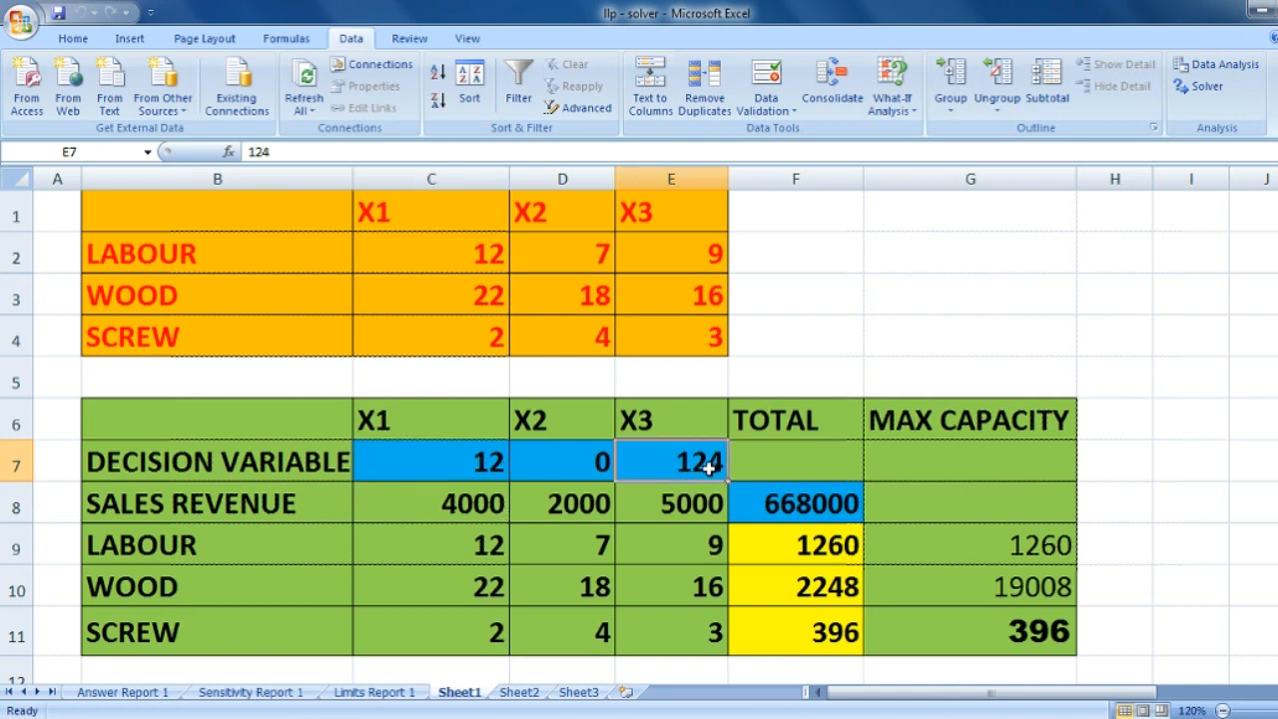
{"action": "left_click", "coordinate": [778, 505]}
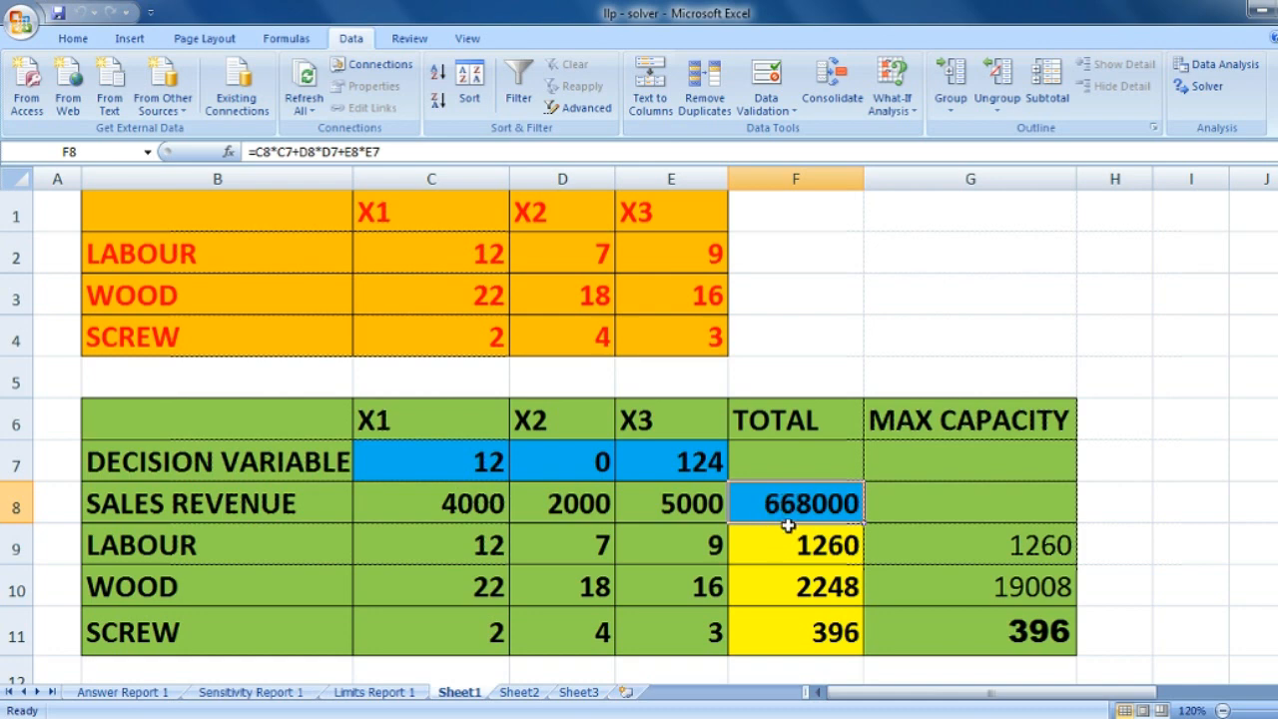
{"action": "left_click", "coordinate": [810, 554]}
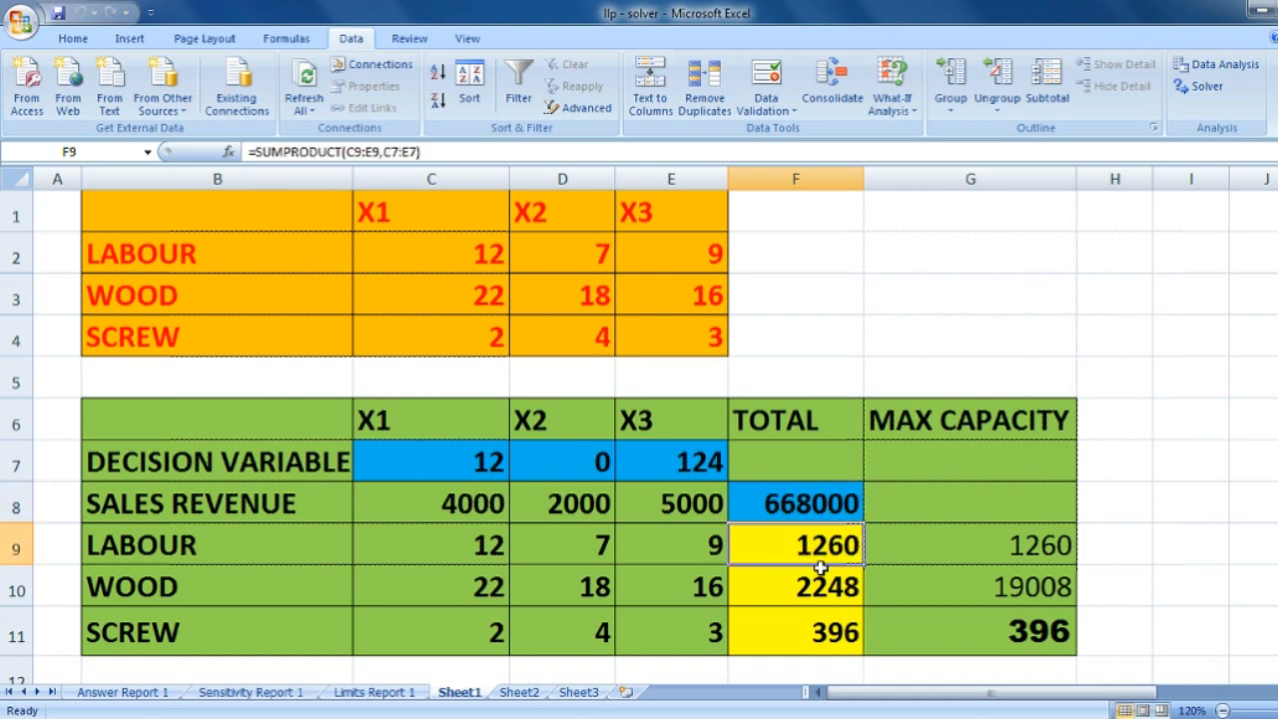
{"action": "left_click", "coordinate": [919, 557]}
{"action": "left_click", "coordinate": [849, 544]}
{"action": "left_click", "coordinate": [834, 589]}
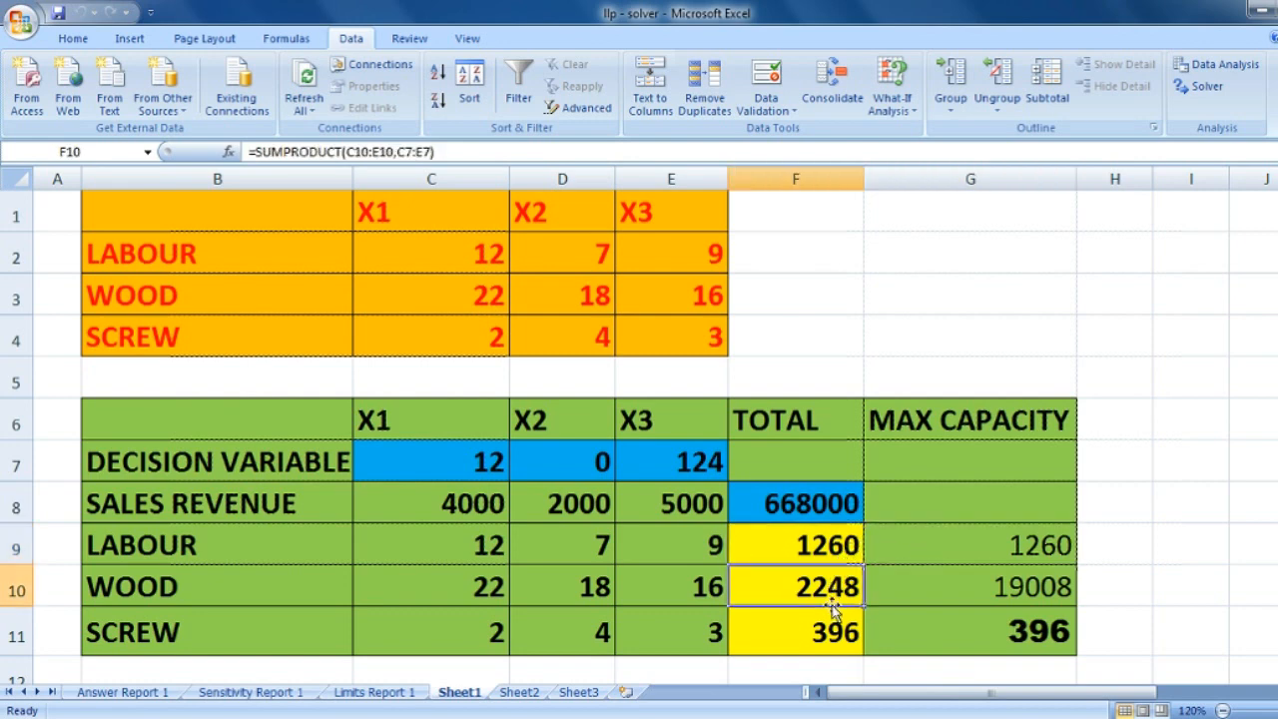
{"action": "left_click", "coordinate": [967, 599]}
{"action": "left_click", "coordinate": [830, 588]}
{"action": "left_click", "coordinate": [949, 585]}
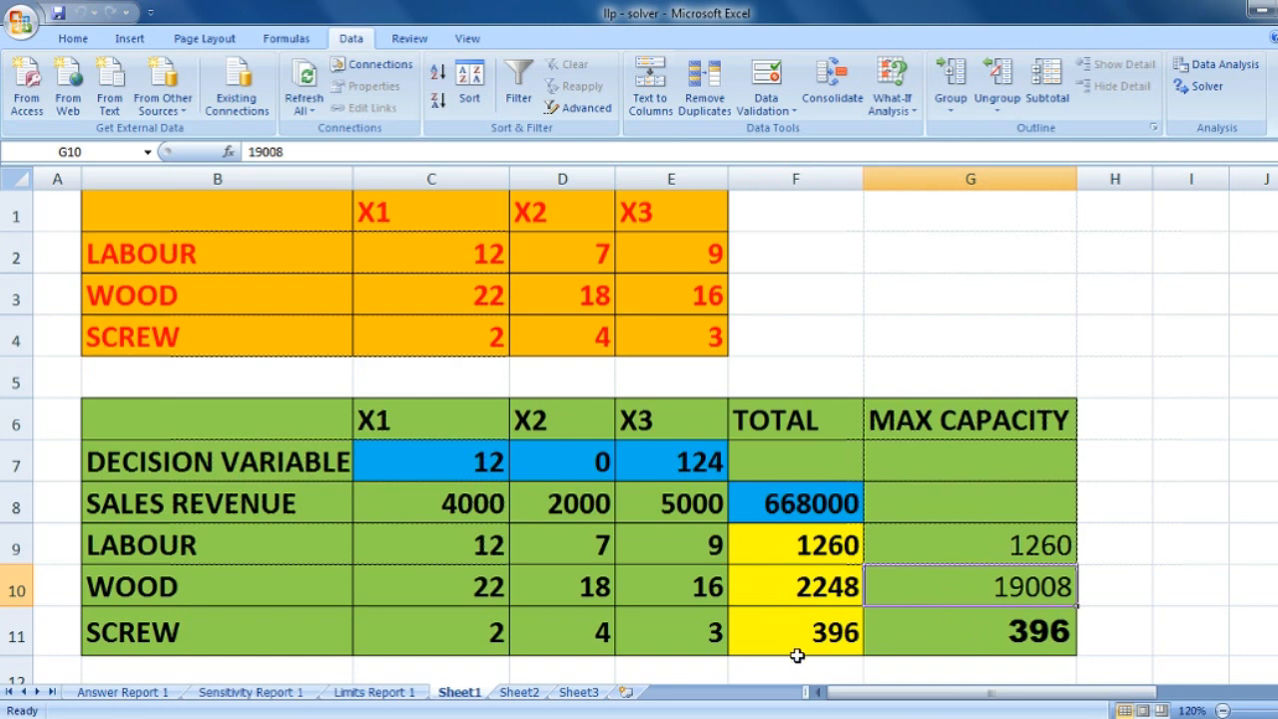
{"action": "left_click", "coordinate": [819, 633]}
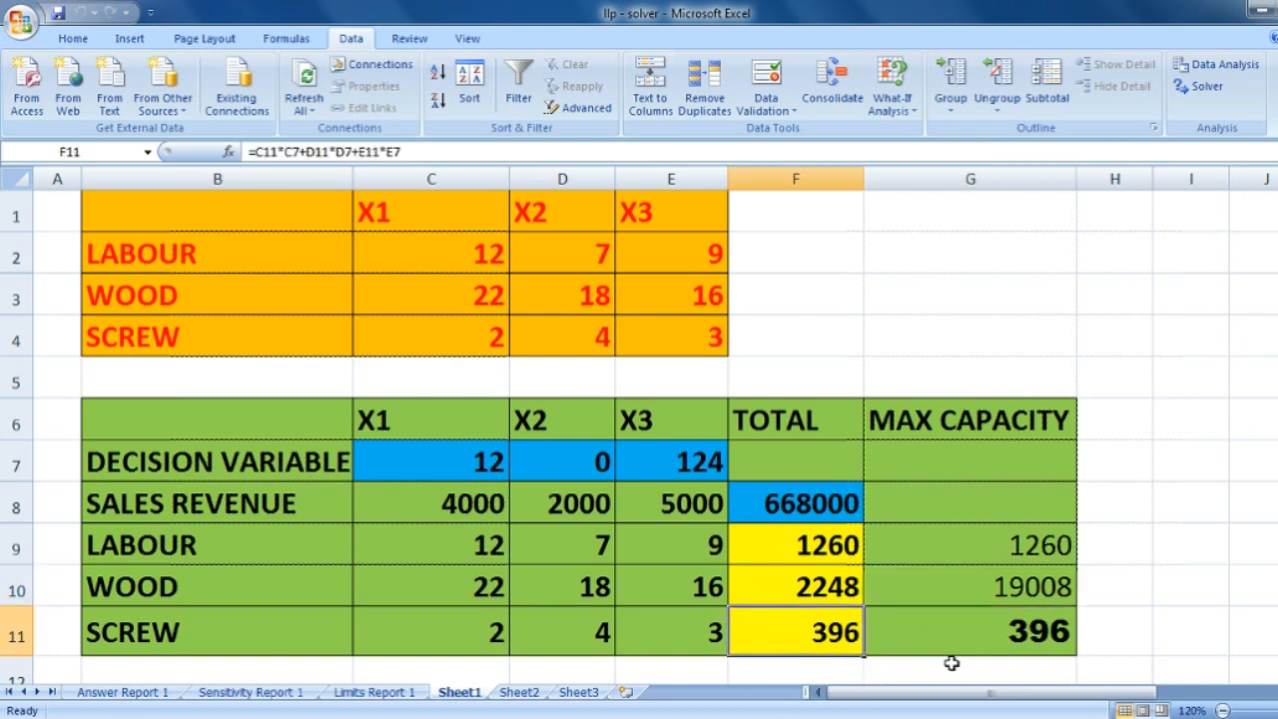